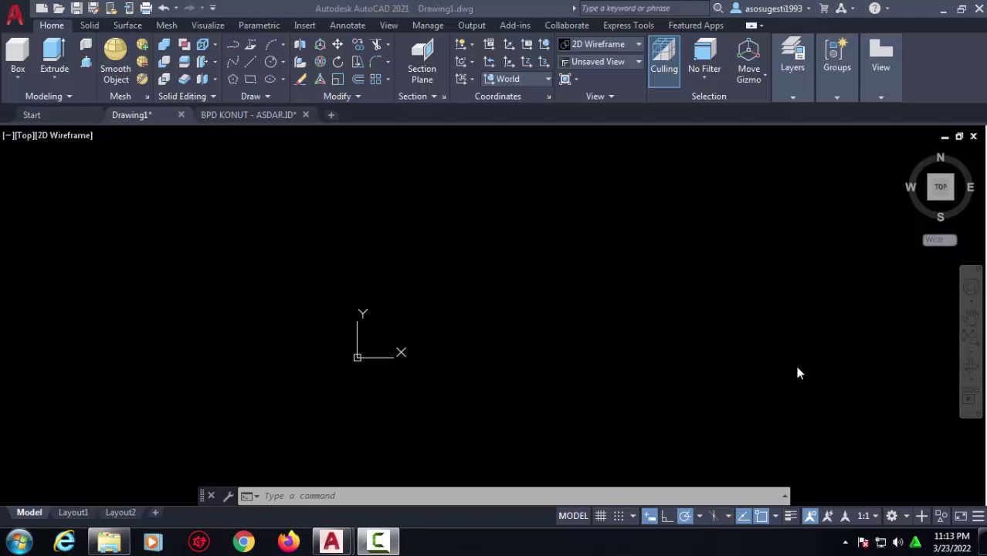
# Step: Close the BPD KONUT - ASDAR.ID drawing and discard its unsaved changes
pyautogui.click(298, 116)
pyautogui.click(305, 114)
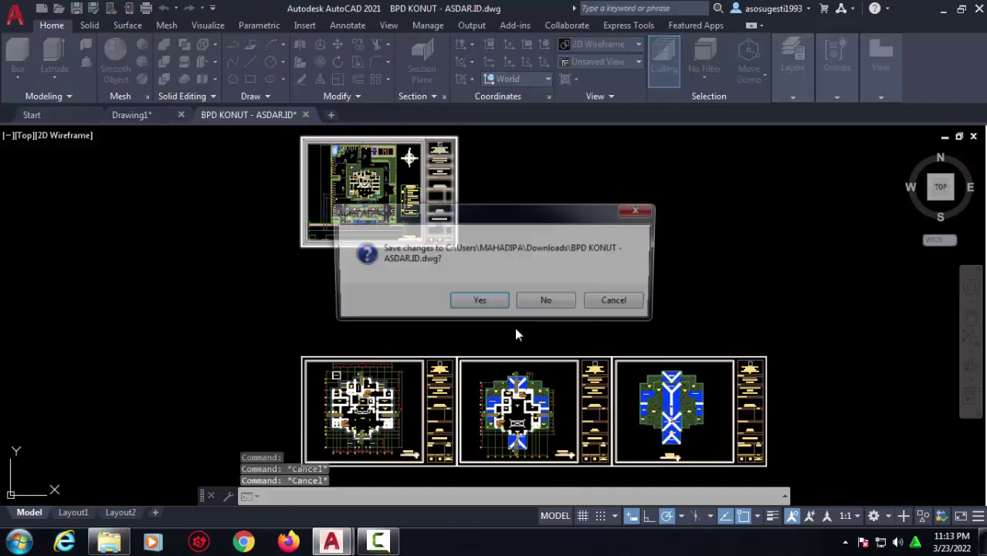
pyautogui.click(545, 305)
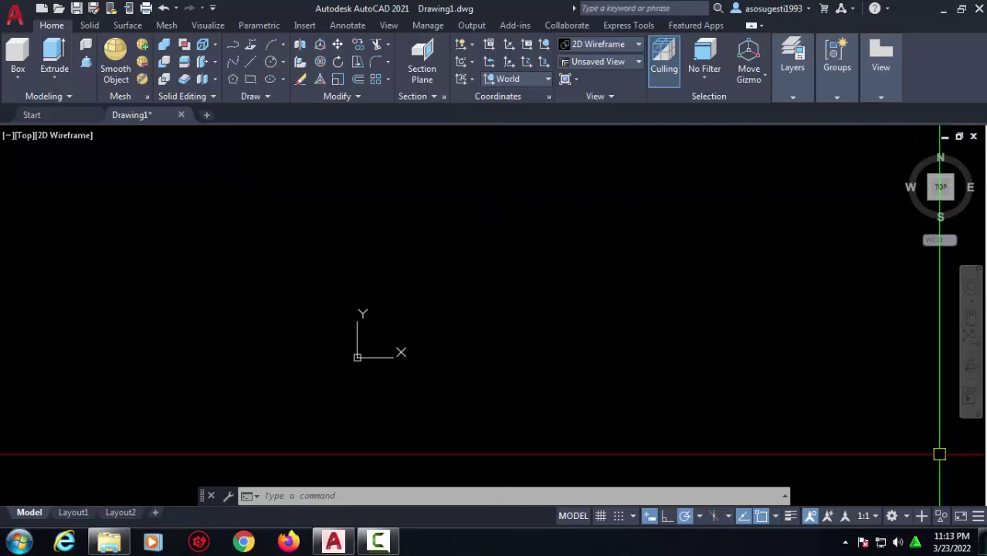
pyautogui.click(891, 516)
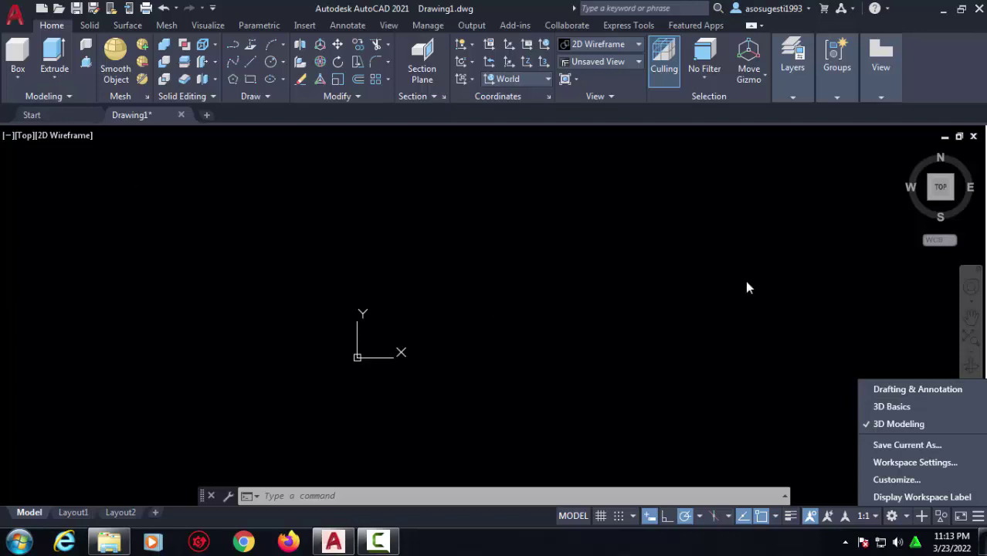
pyautogui.click(116, 191)
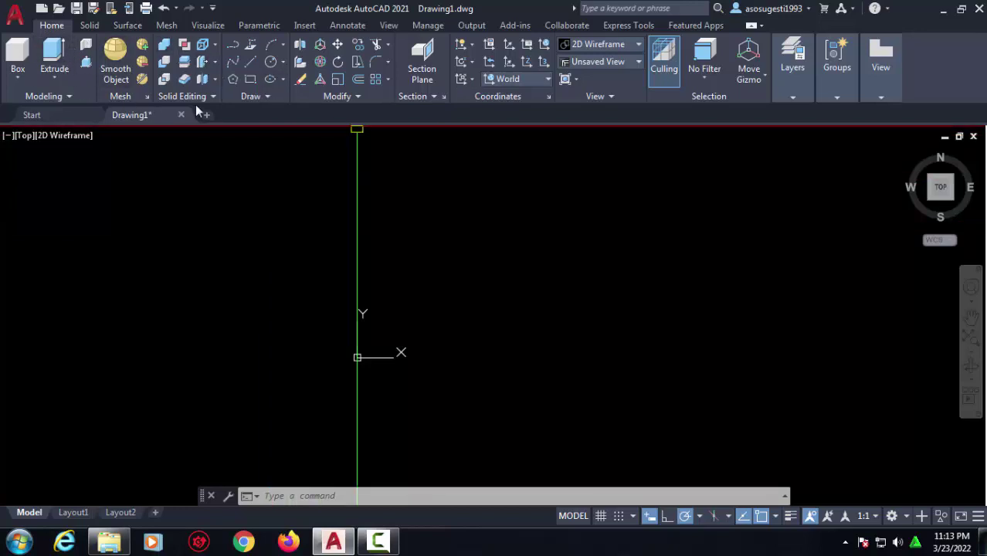
pyautogui.click(216, 68)
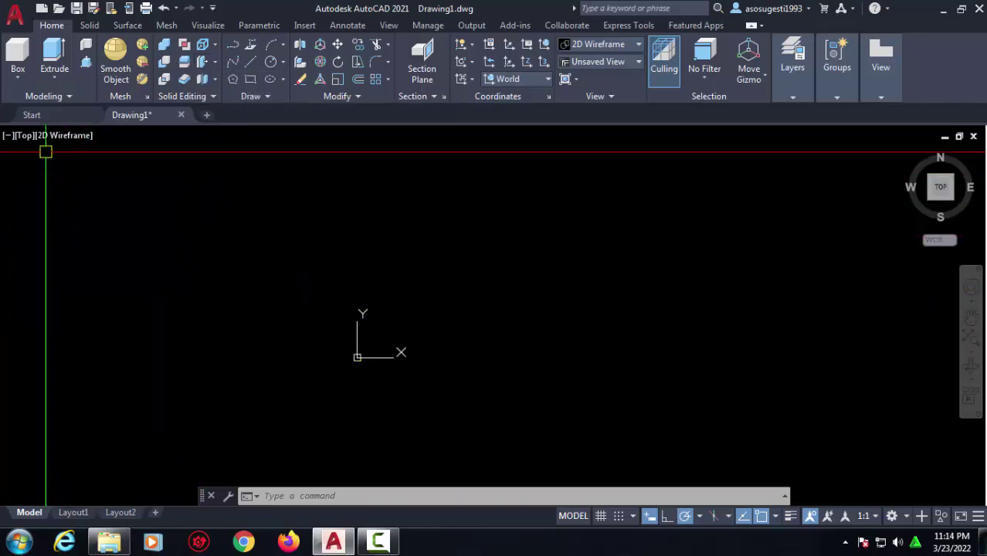
# Step: Switch the empty drawing to the SW Isometric view and pan it
pyautogui.click(26, 136)
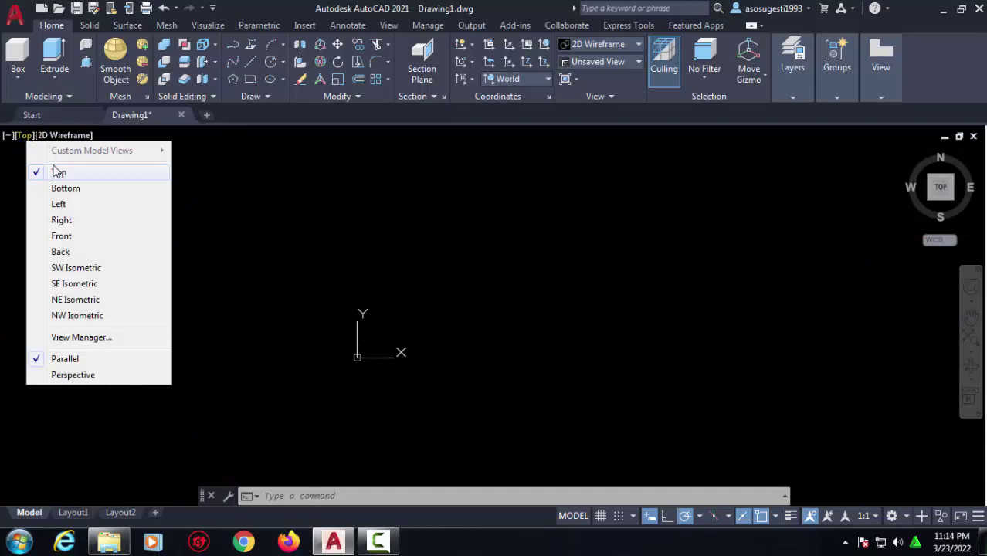
pyautogui.click(82, 268)
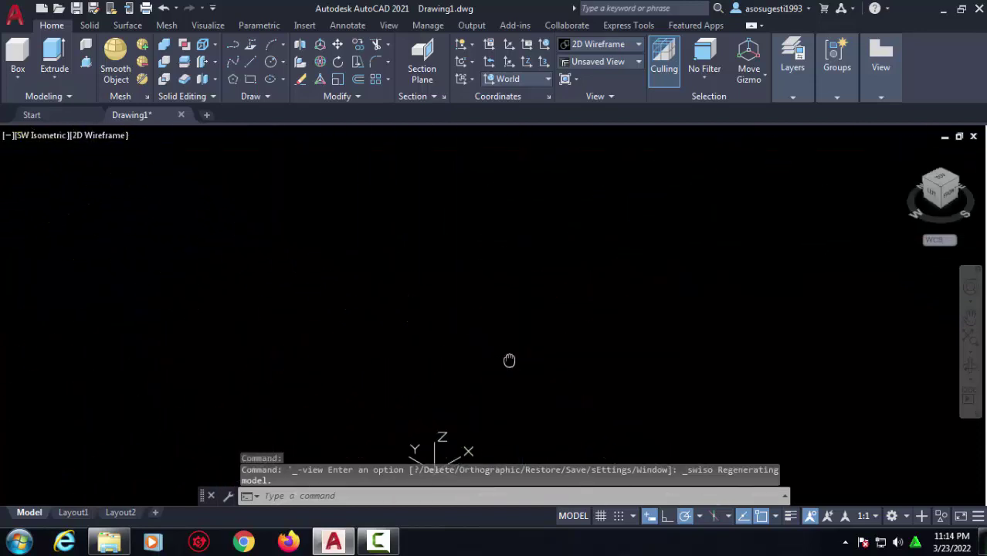
pyautogui.moveTo(509, 360); pyautogui.dragTo(412, 265, button='middle')
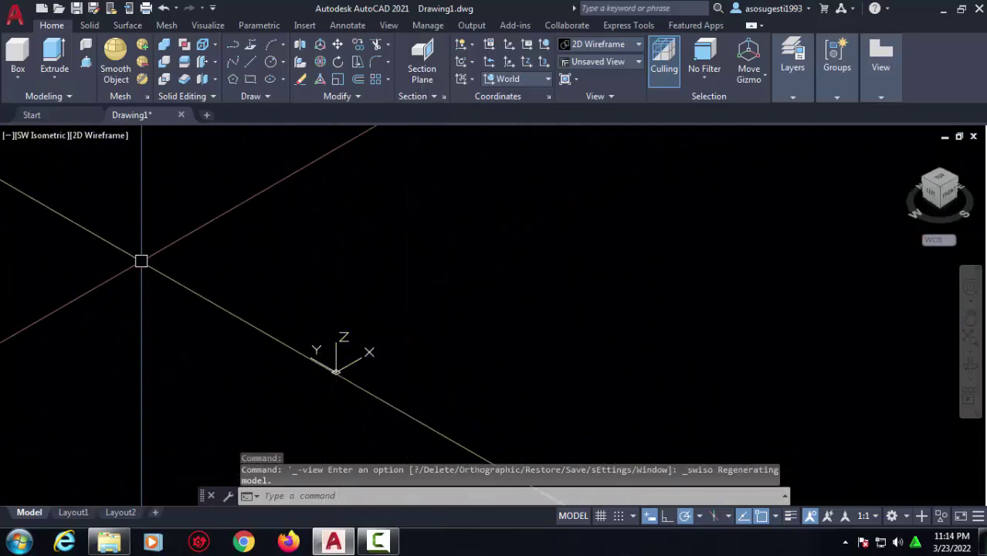
# Step: Apply the Conceptual visual style, then bring up Options with OP
pyautogui.click(94, 138)
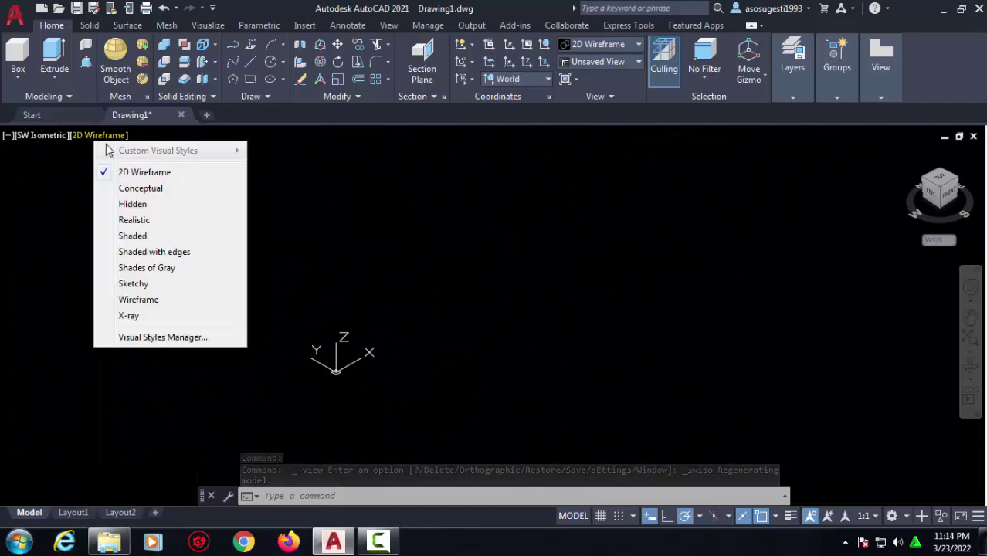
pyautogui.click(163, 193)
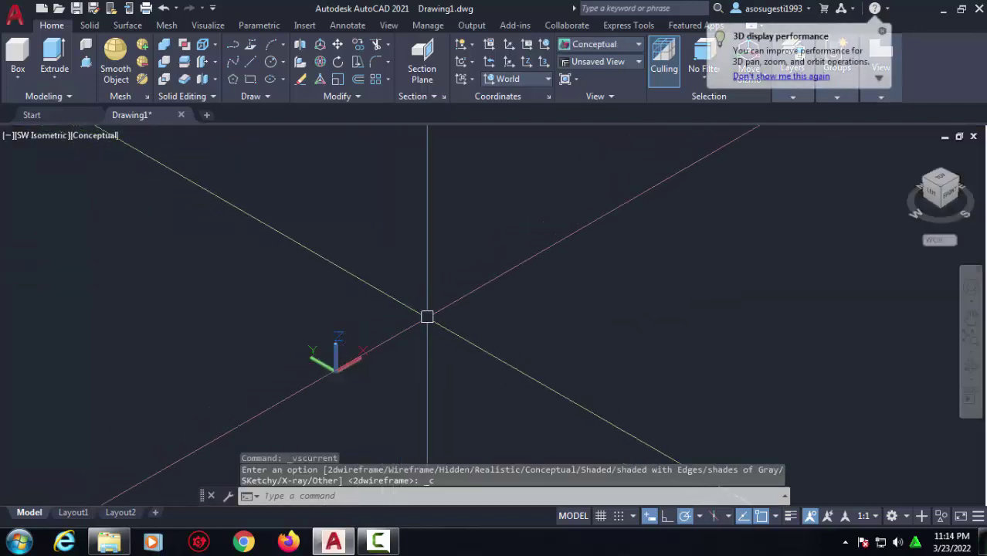
pyautogui.click(436, 313)
pyautogui.click(392, 275)
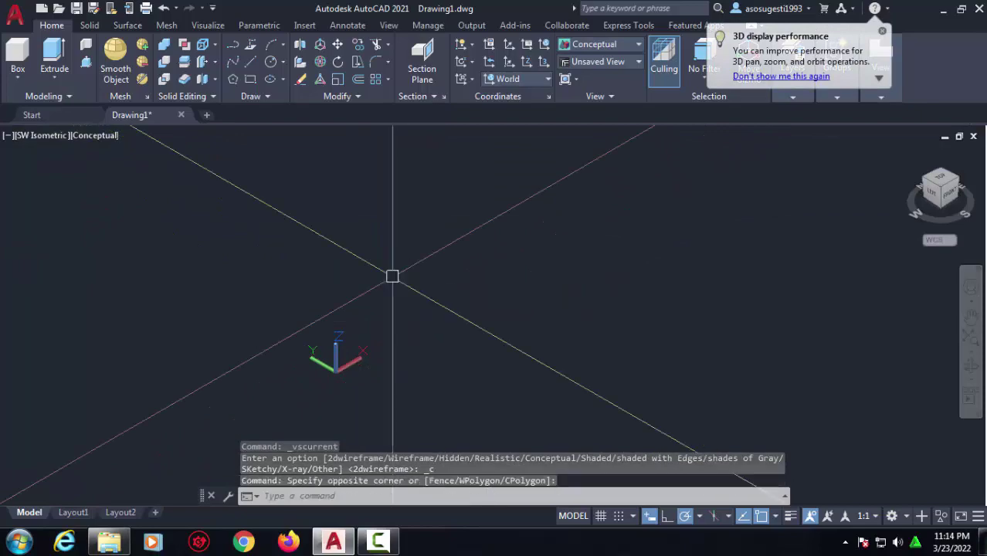
pyautogui.write('OP')
pyautogui.press('Return')
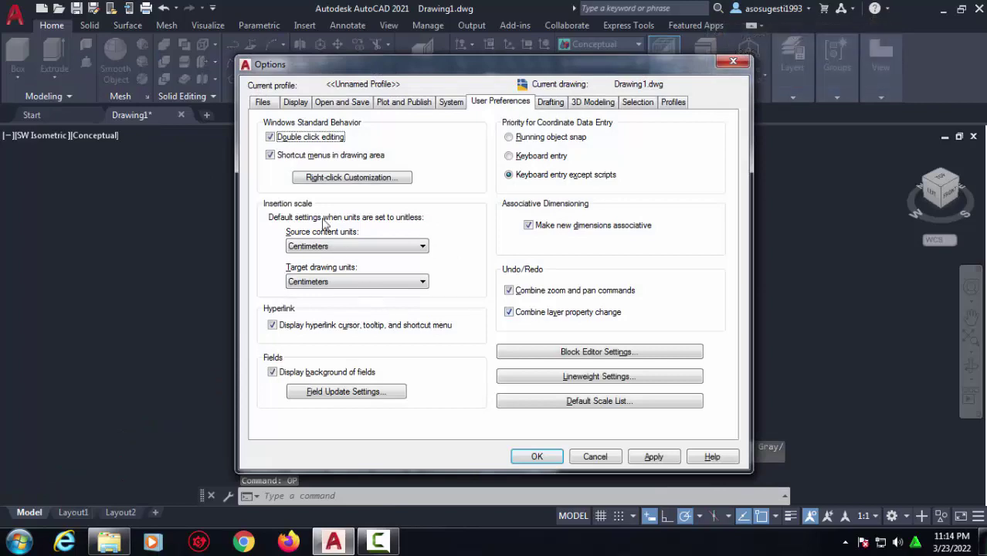
# Step: Set the 3D parallel projection uniform background colour to Black in Display > Colors
pyautogui.click(305, 106)
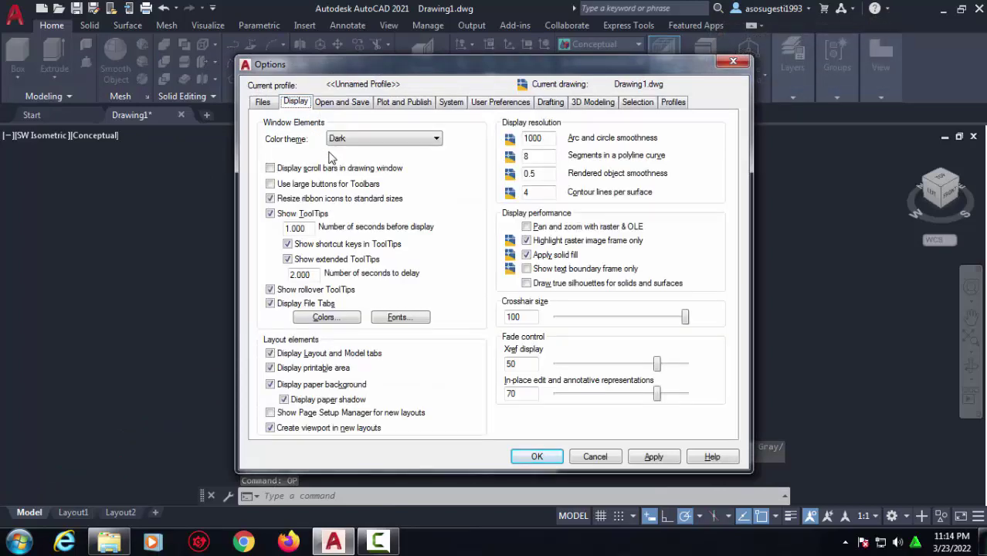
pyautogui.click(338, 314)
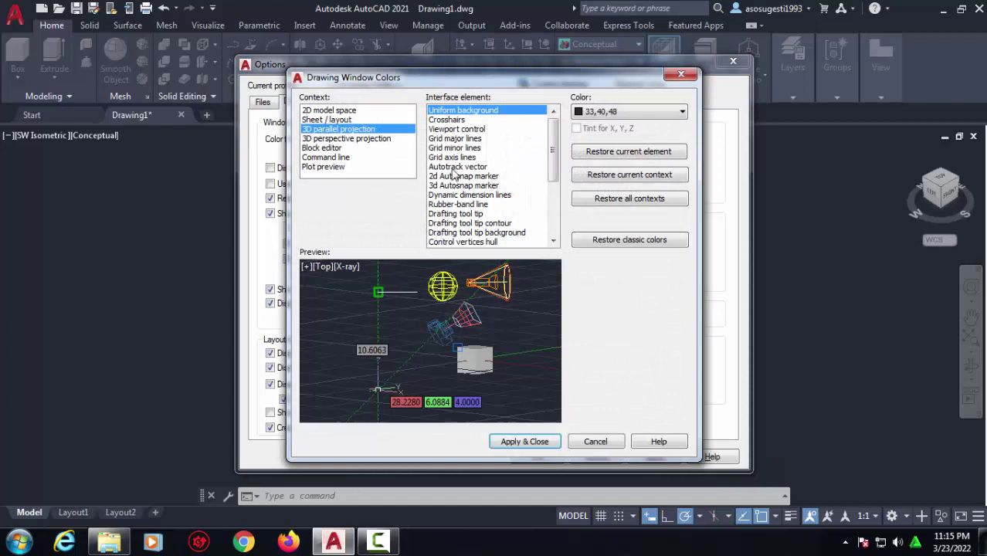
pyautogui.click(639, 116)
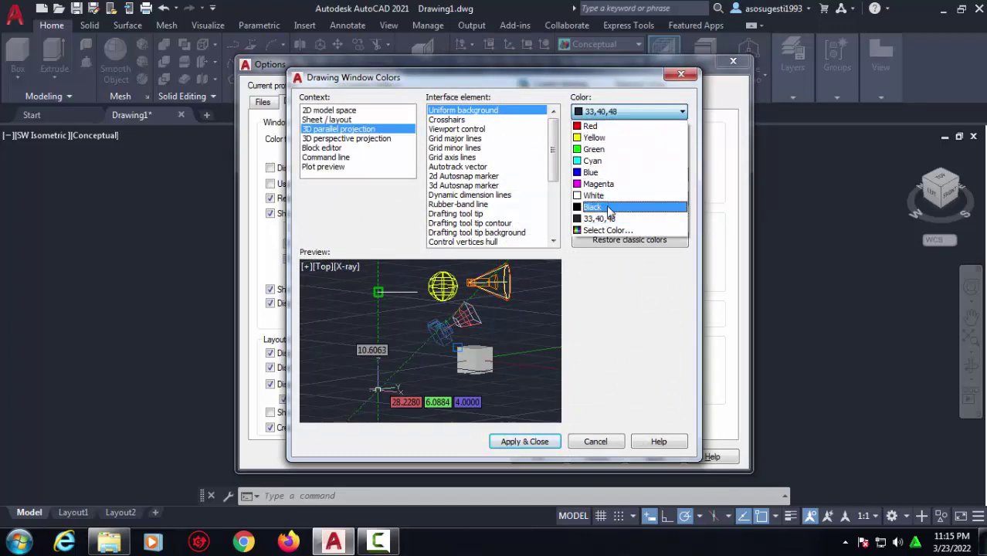
pyautogui.click(609, 209)
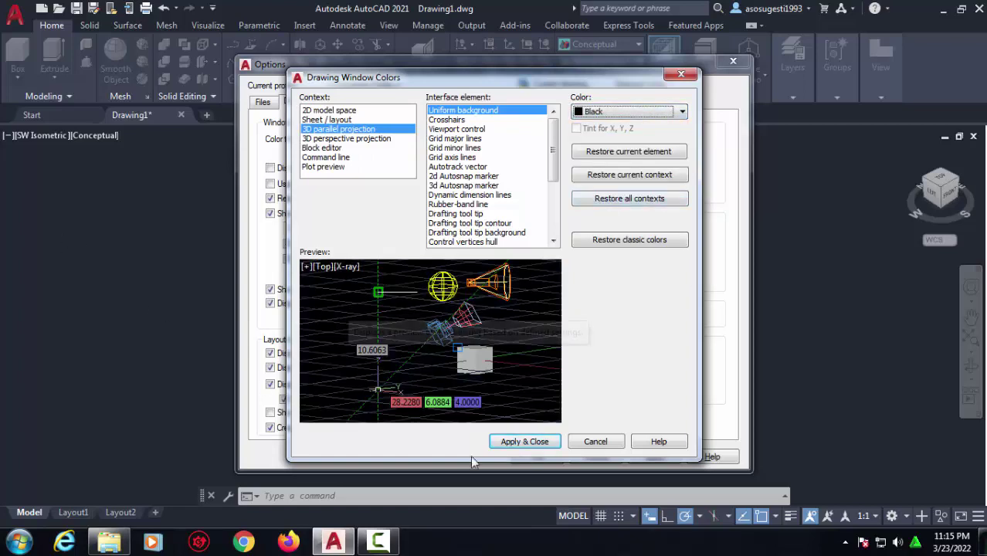
pyautogui.click(539, 442)
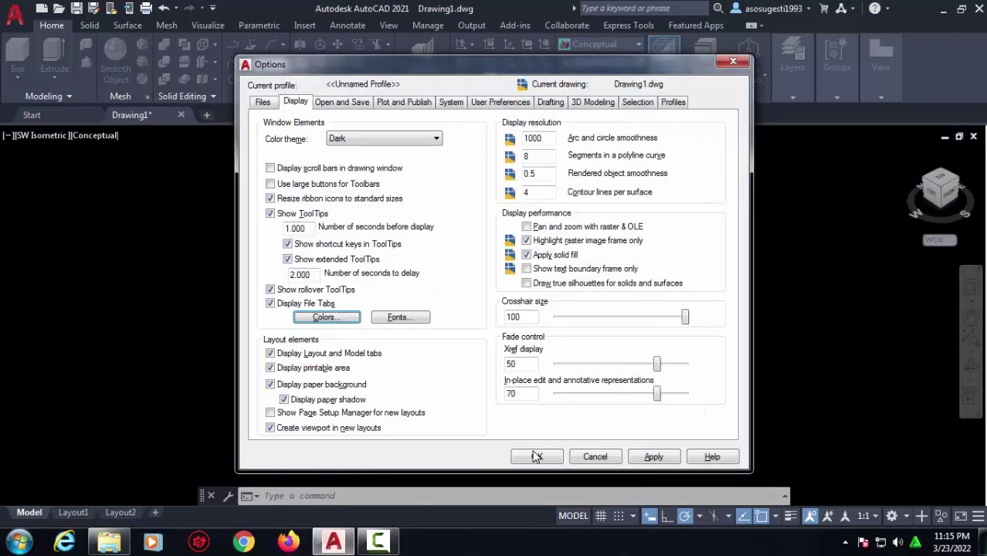
pyautogui.click(537, 458)
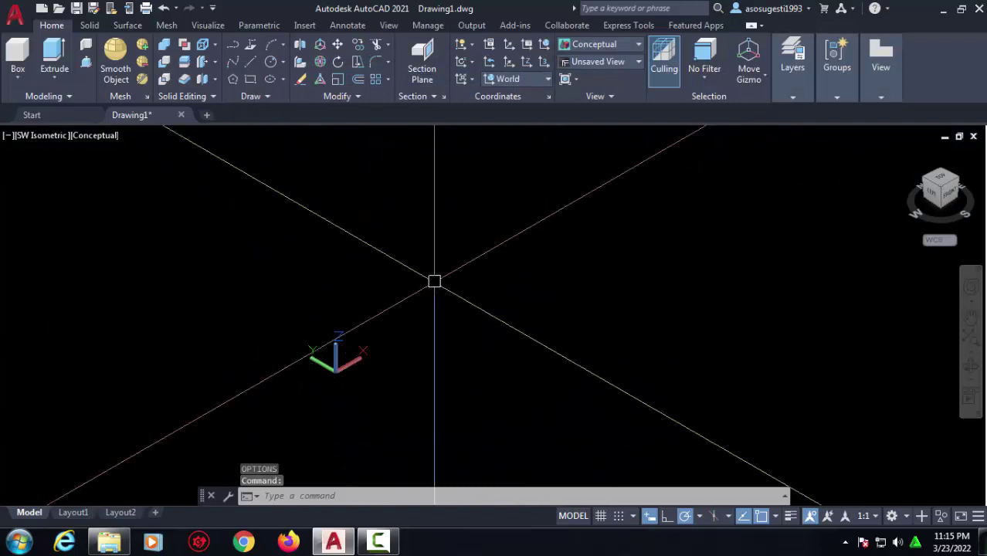
pyautogui.moveTo(376, 335); pyautogui.dragTo(185, 361, button='middle')
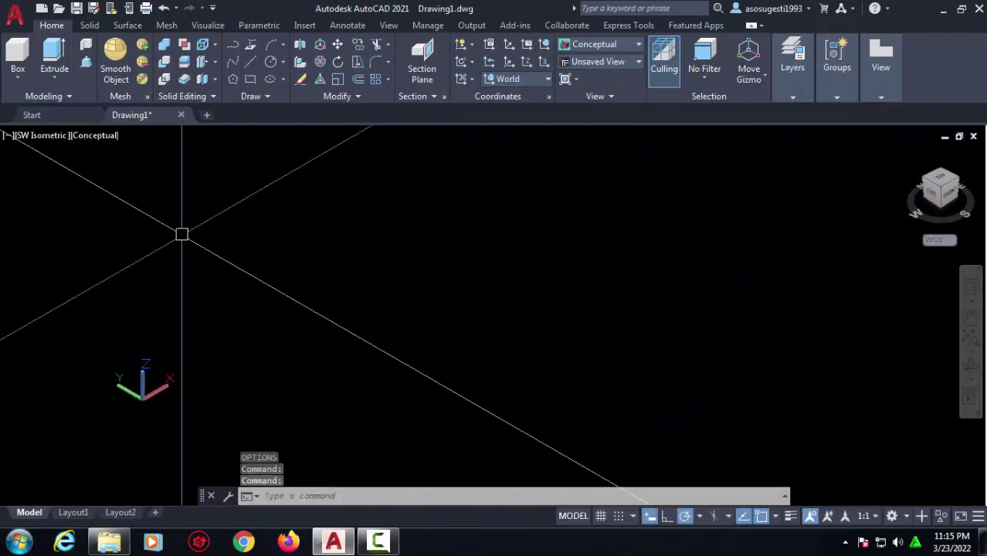
# Step: Draw a box solid from two base corners and a height point near the centre
pyautogui.click(18, 78)
pyautogui.click(36, 103)
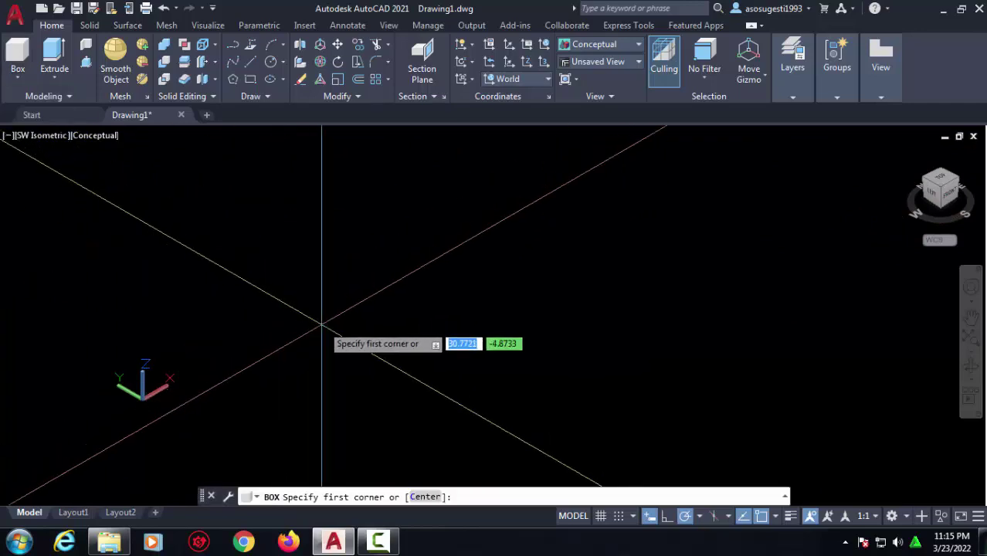
pyautogui.click(396, 372)
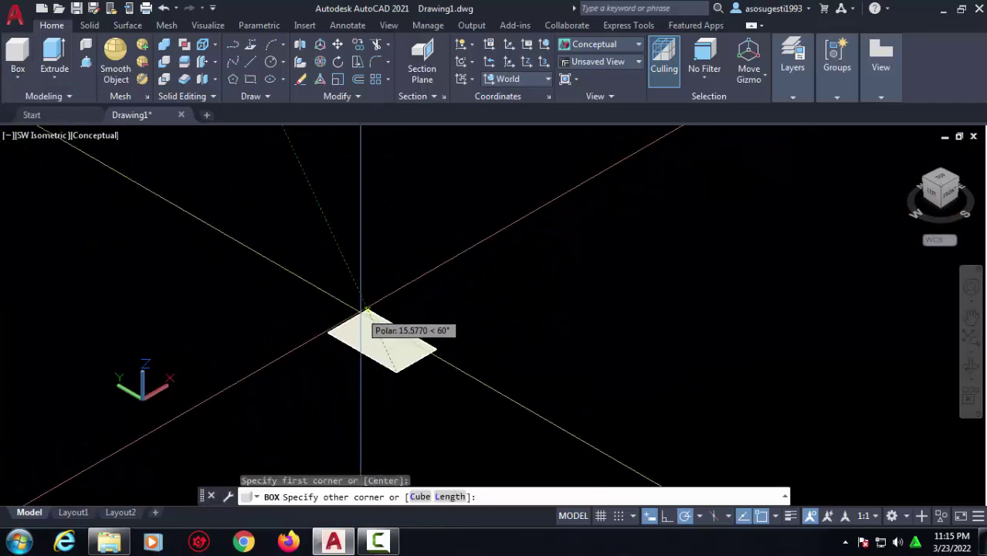
pyautogui.click(373, 315)
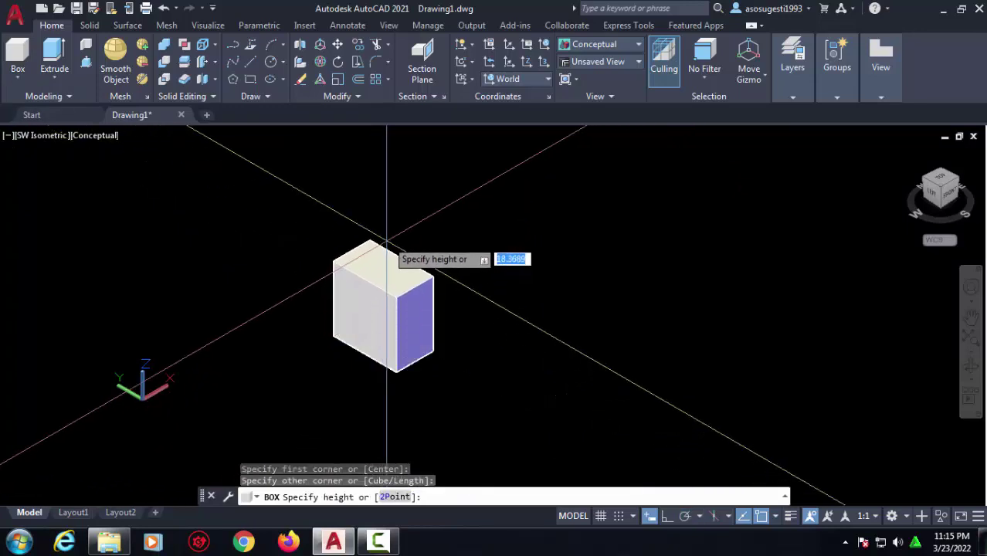
pyautogui.click(430, 240)
pyautogui.press('F10')
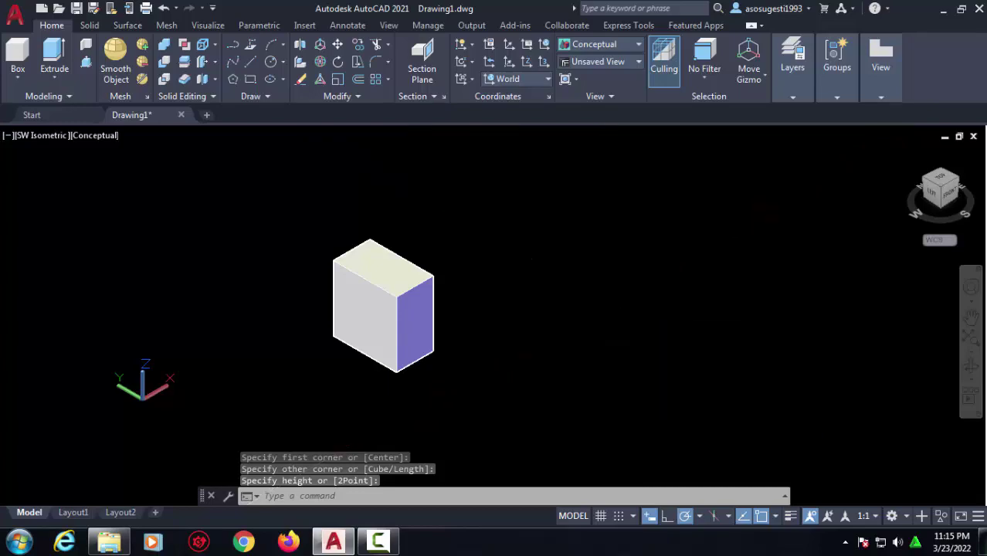
# Step: Reduce the crosshair size to 40 in the Options dialog
pyautogui.write('op')
pyautogui.press('Return')
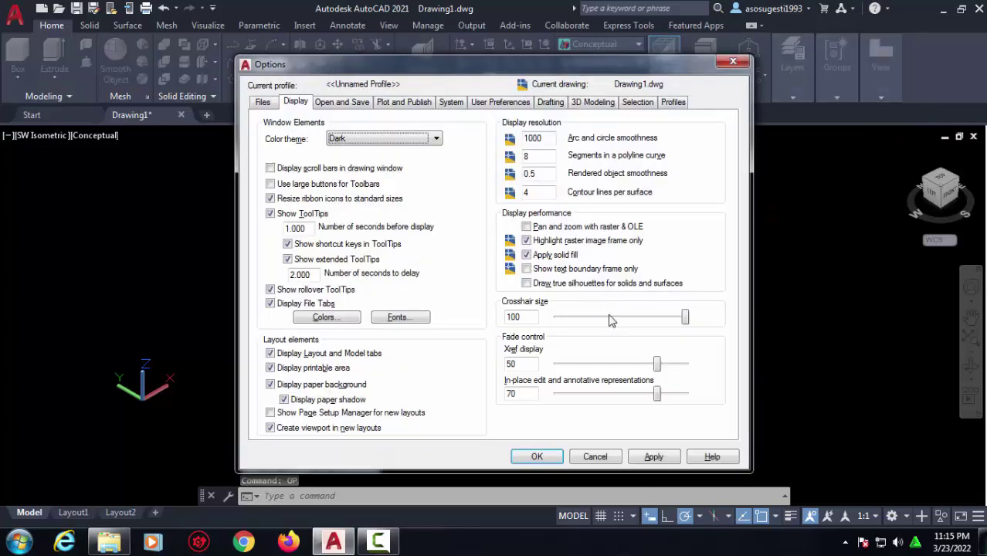
pyautogui.click(597, 318)
pyautogui.click(597, 318)
pyautogui.click(597, 318)
pyautogui.click(597, 318)
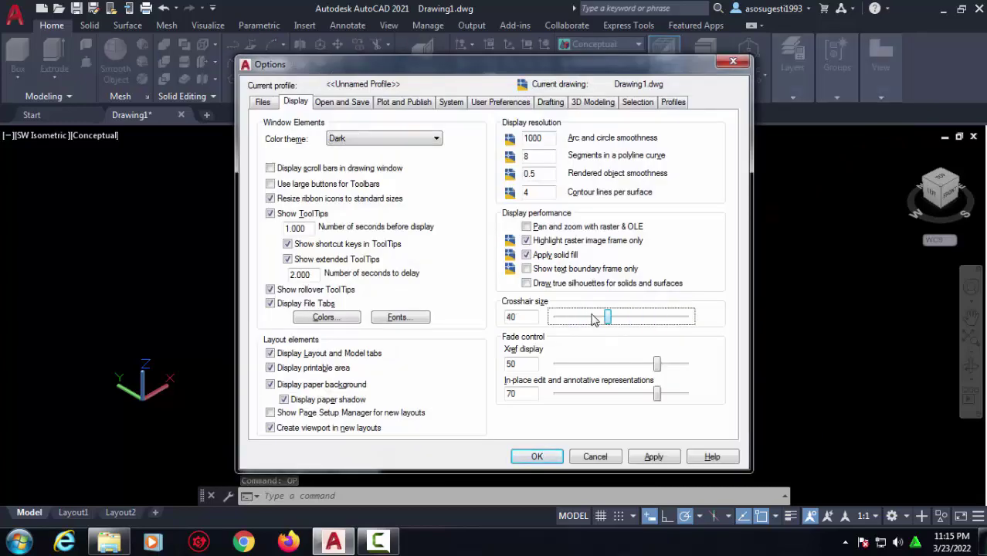
pyautogui.click(537, 457)
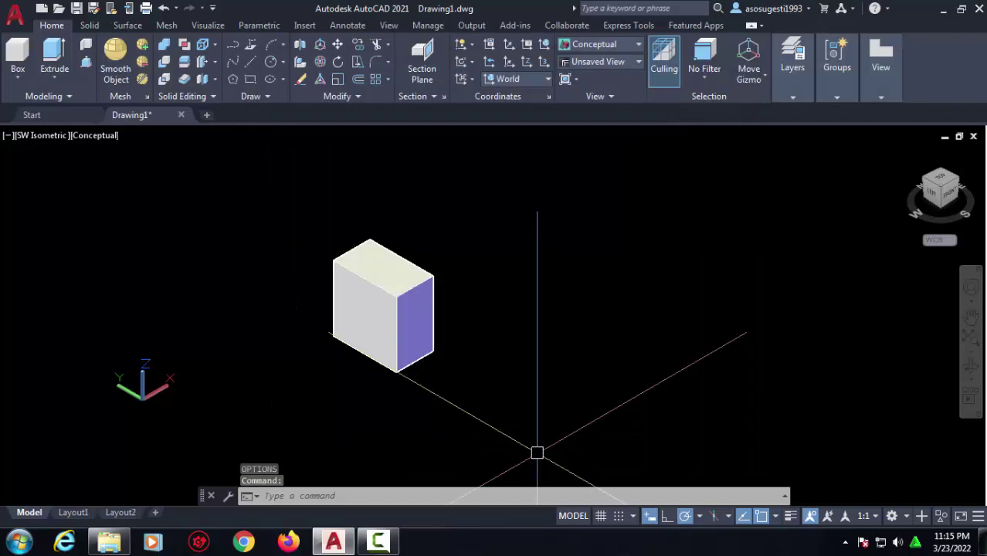
# Step: Zoom in on the box and bring up the Solid Editing face tools
pyautogui.scroll(2, 396, 337)
pyautogui.moveTo(396, 336)
pyautogui.mouseDown(button='middle')
pyautogui.moveTo(315, 365)
pyautogui.moveTo(431, 376)
pyautogui.moveTo(403, 377)
pyautogui.mouseUp(button='middle')
pyautogui.scroll(2, 317, 352)
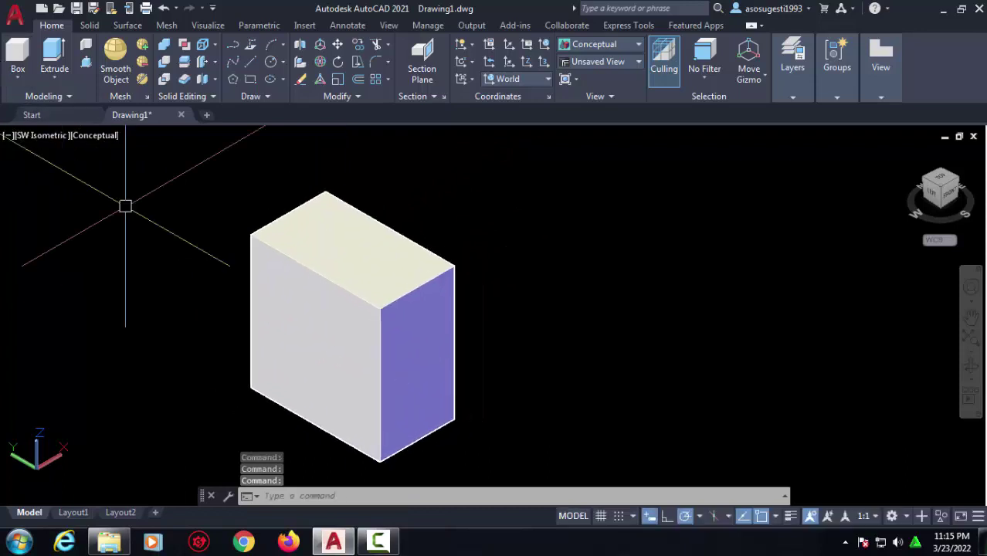
pyautogui.click(216, 65)
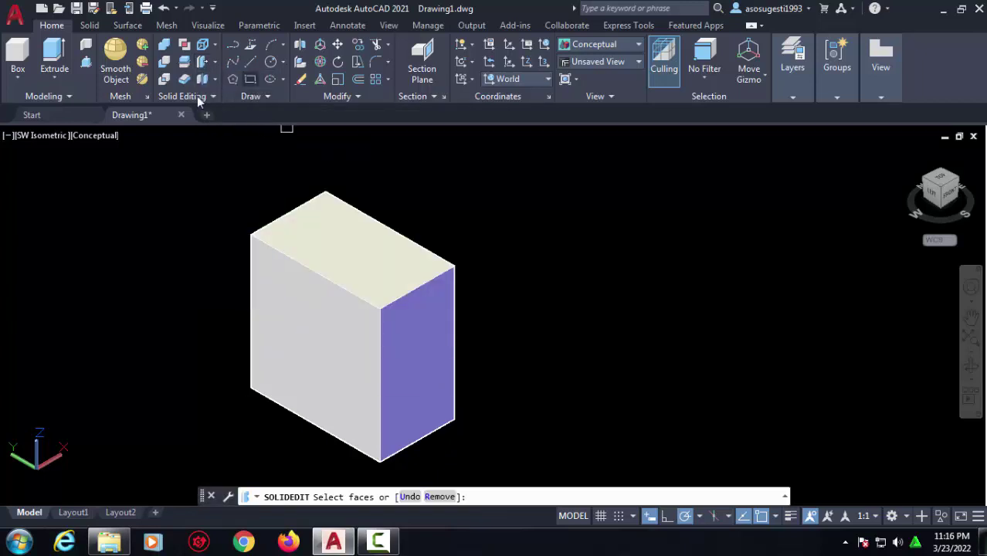
# Step: Extrude the box's right-hand face by 5 with no taper and exit SOLIDEDIT
pyautogui.moveTo(247, 338); pyautogui.dragTo(146, 280, button='middle')
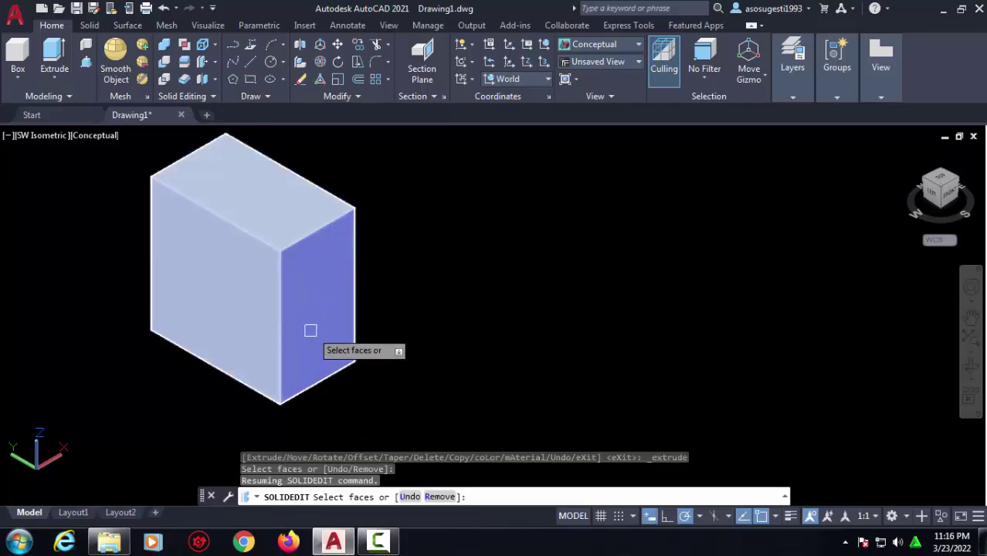
pyautogui.scroll(-2, 310, 330)
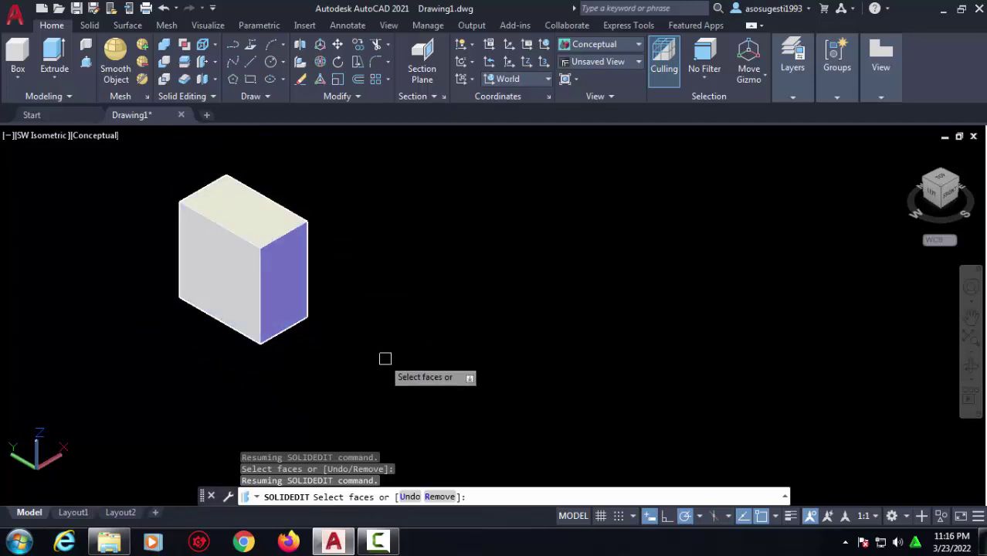
pyautogui.scroll(3, 282, 293)
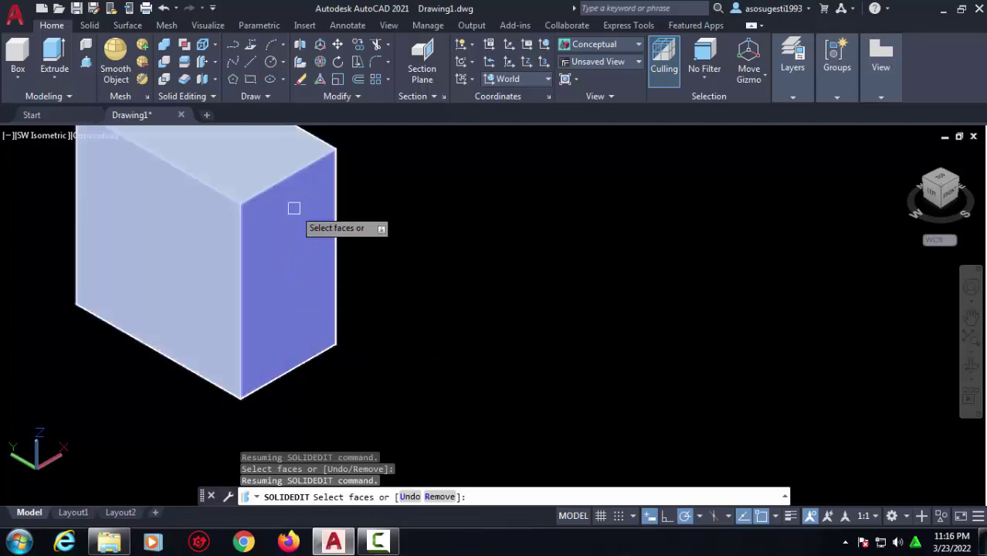
pyautogui.moveTo(293, 208); pyautogui.dragTo(373, 295, button='middle')
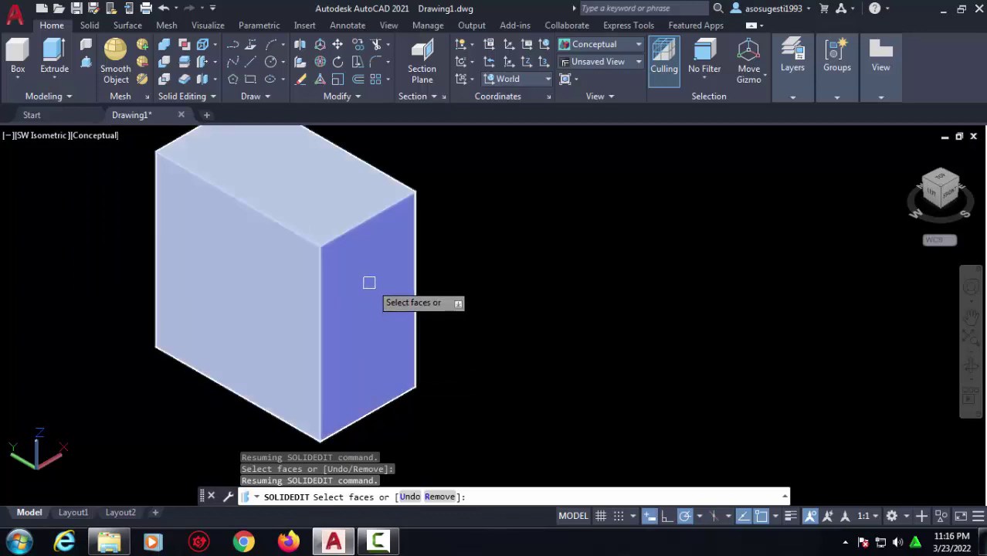
pyautogui.click(381, 282)
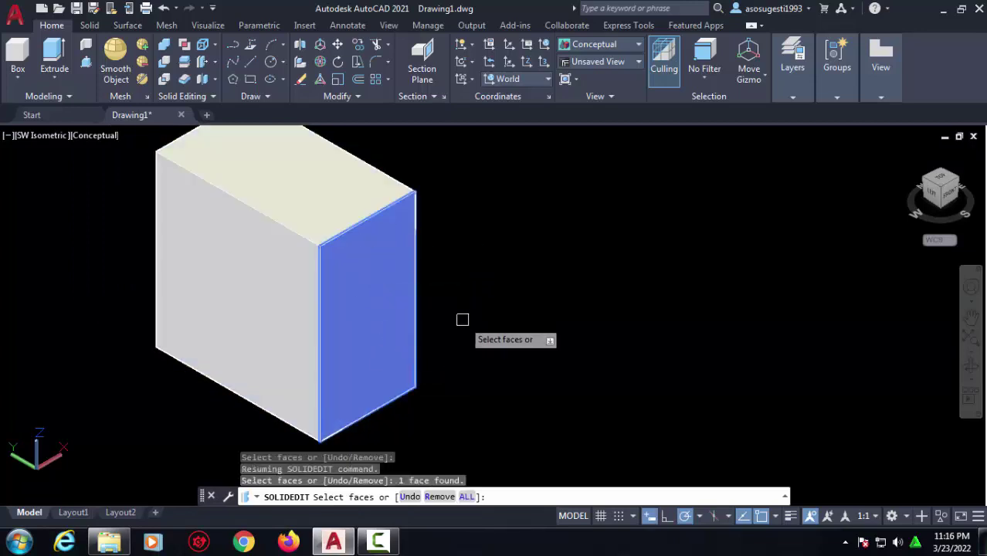
pyautogui.press('Return')
pyautogui.write('5')
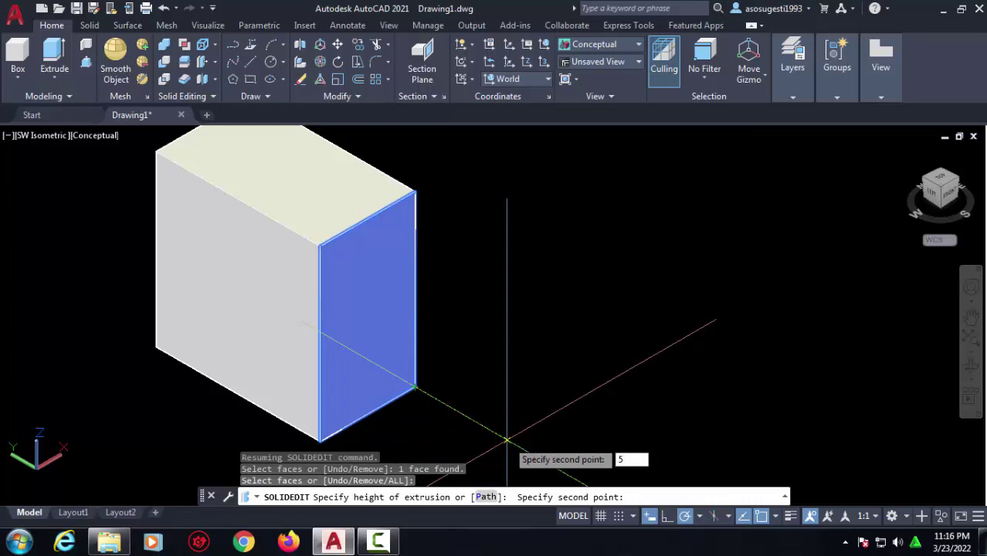
pyautogui.press('Return')
pyautogui.press('Return')
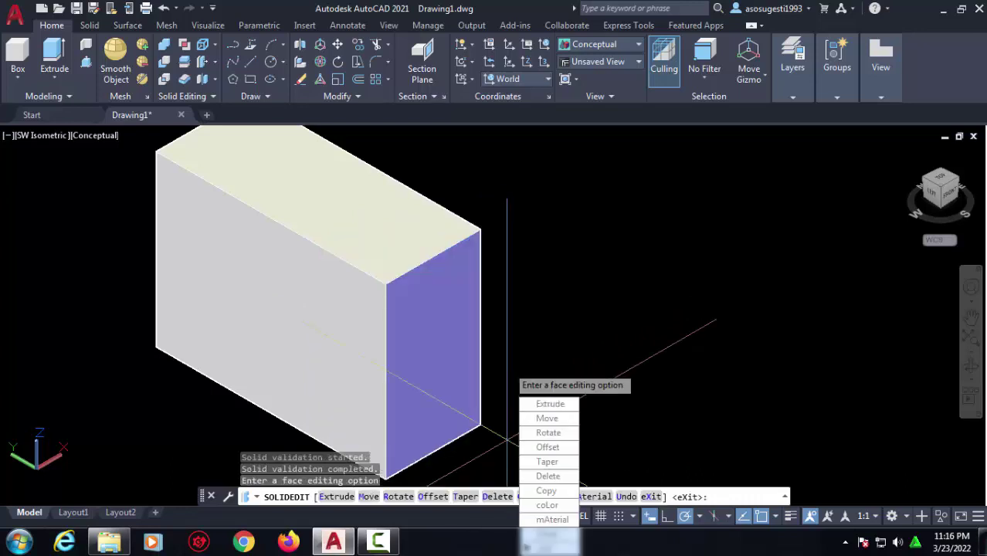
pyautogui.press('Return')
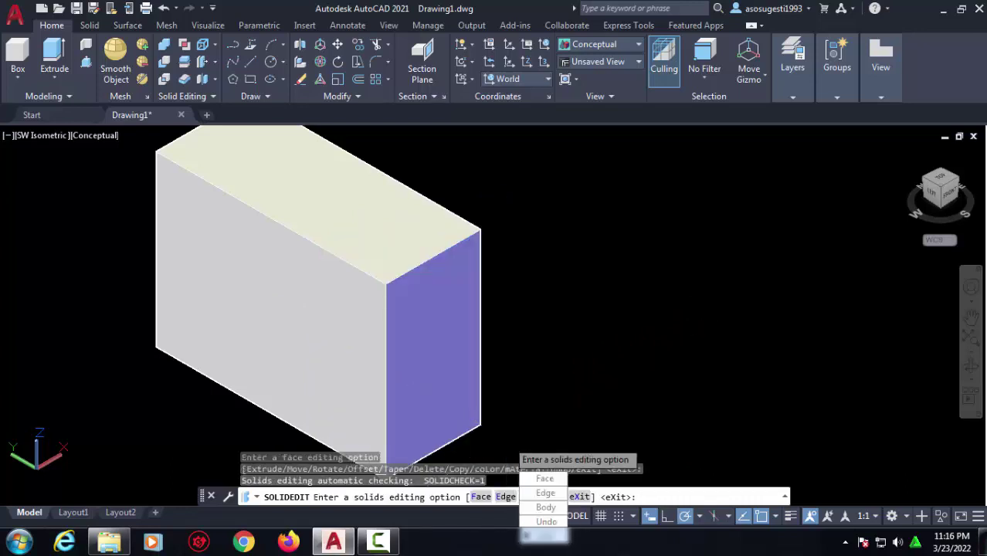
pyautogui.press('Return')
pyautogui.scroll(-2, 529, 293)
pyautogui.scroll(1, 590, 336)
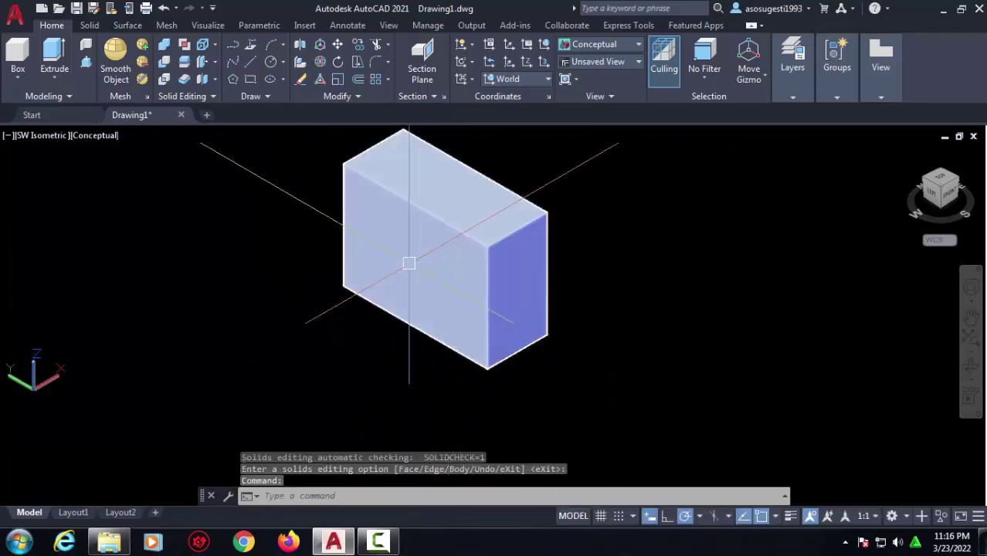
# Step: Extrude the box's long left-hand face by 10 with zero taper from a corner point
pyautogui.click(214, 60)
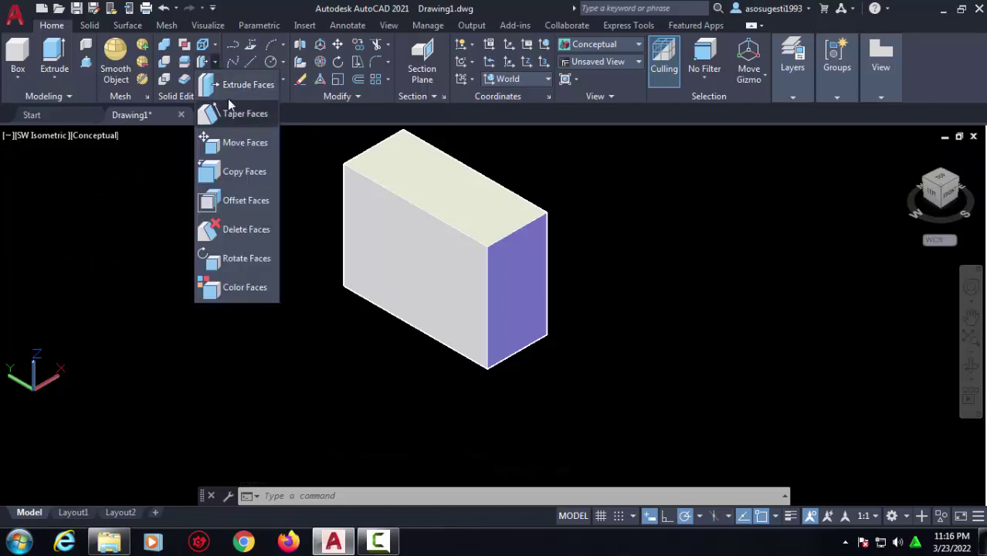
pyautogui.click(227, 84)
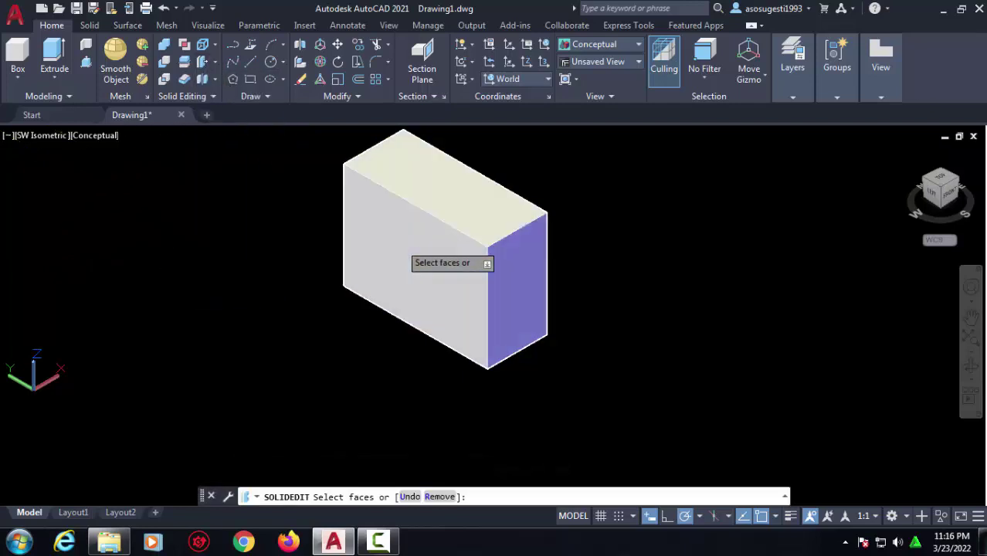
pyautogui.click(399, 243)
pyautogui.press('Escape')
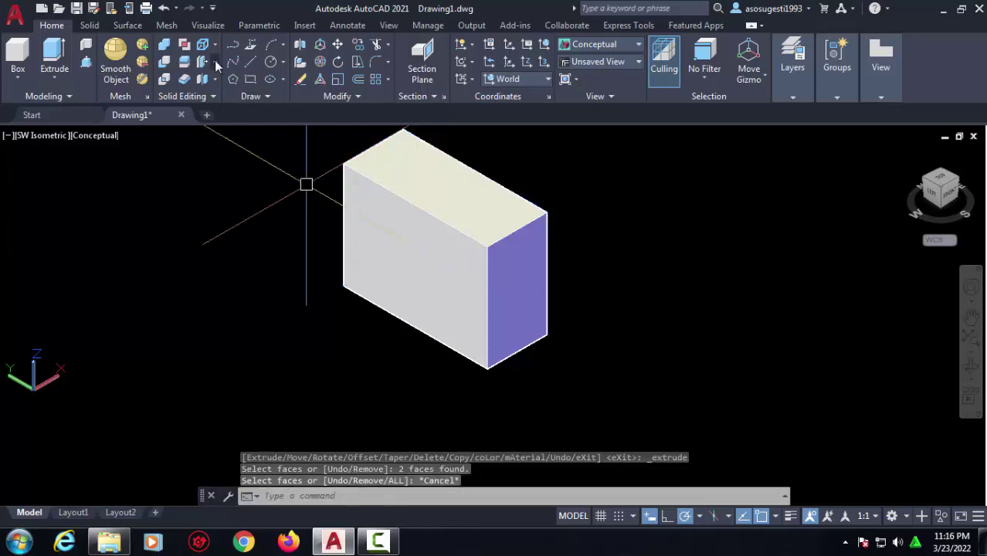
pyautogui.click(214, 60)
pyautogui.click(236, 86)
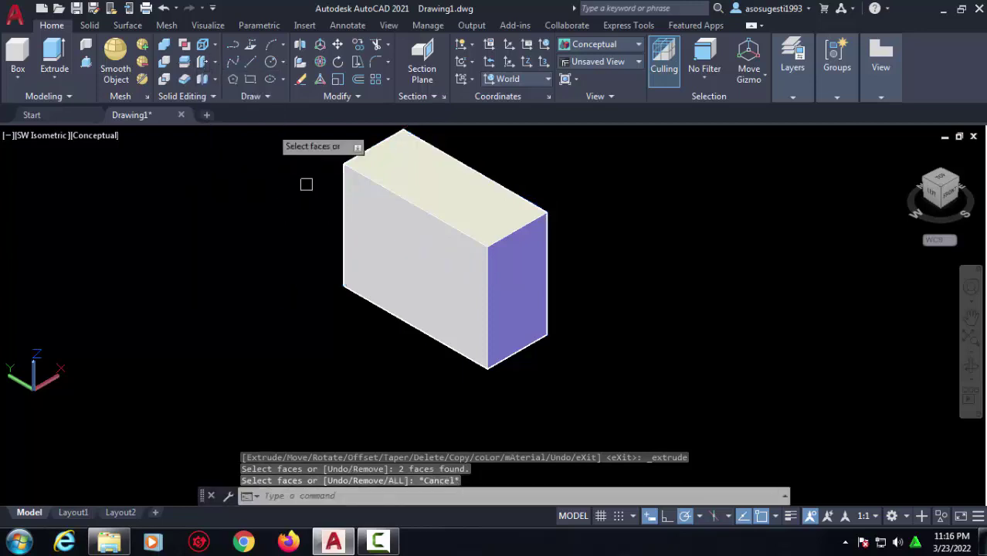
pyautogui.click(364, 206)
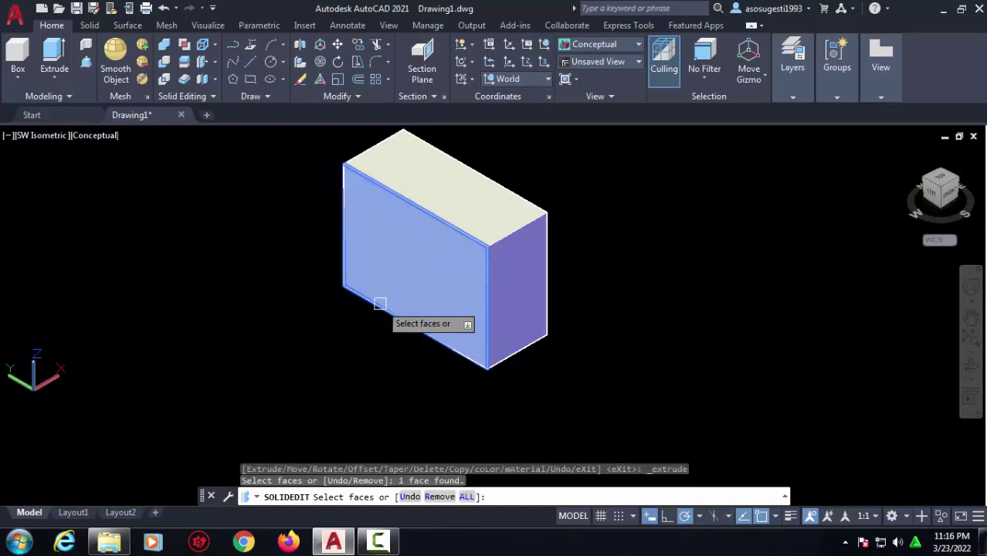
pyautogui.press('Return')
pyautogui.click(344, 285)
pyautogui.write('10')
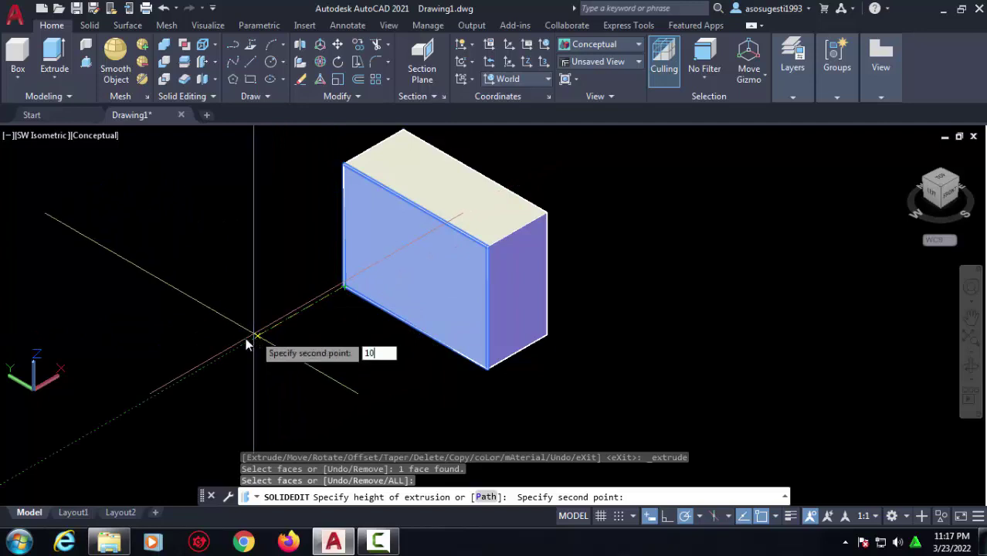
pyautogui.press('Return')
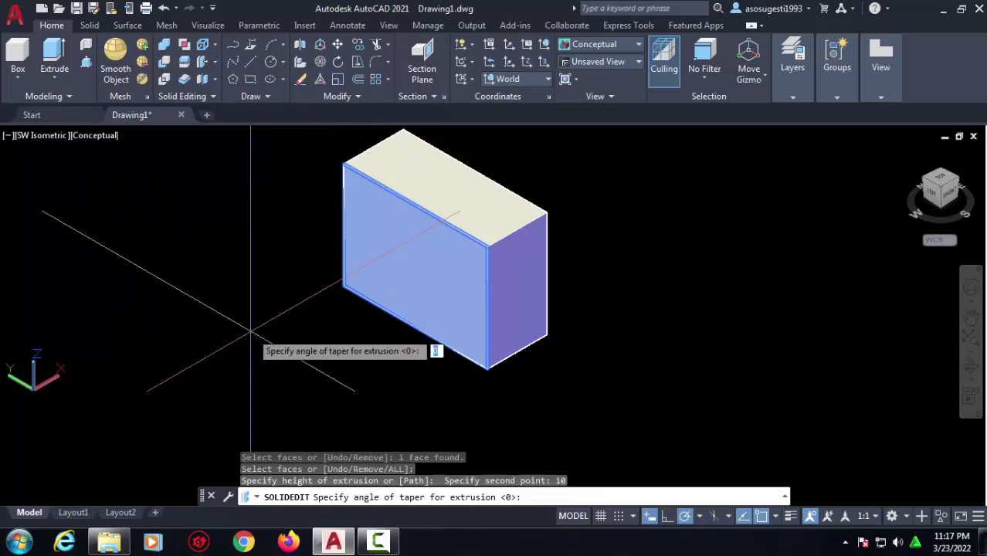
pyautogui.press('Return')
pyautogui.press('Return')
pyautogui.press('Return')
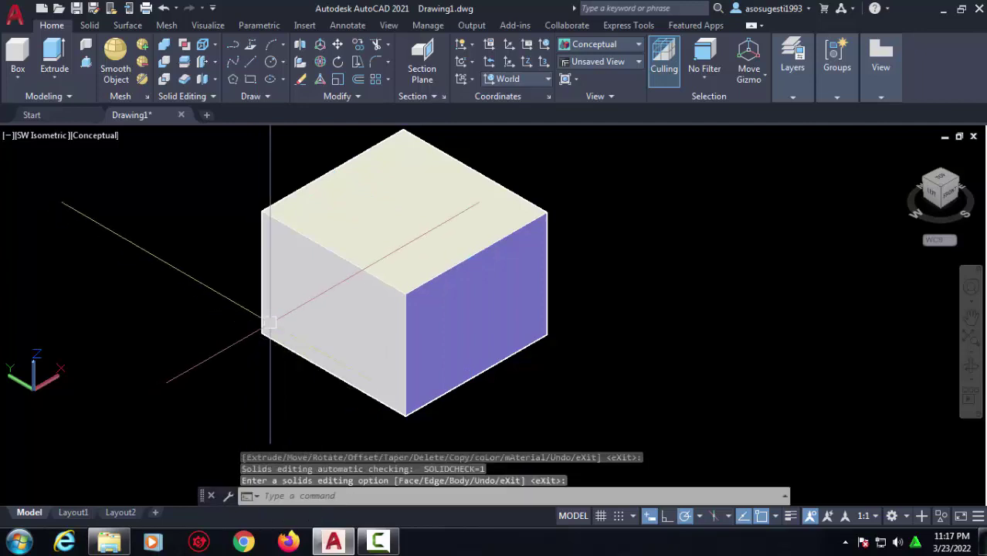
pyautogui.moveTo(413, 293); pyautogui.dragTo(335, 324, button='middle')
# Step: Start Extrude Faces and select the cube's top face
pyautogui.moveTo(305, 282); pyautogui.dragTo(313, 291, button='middle')
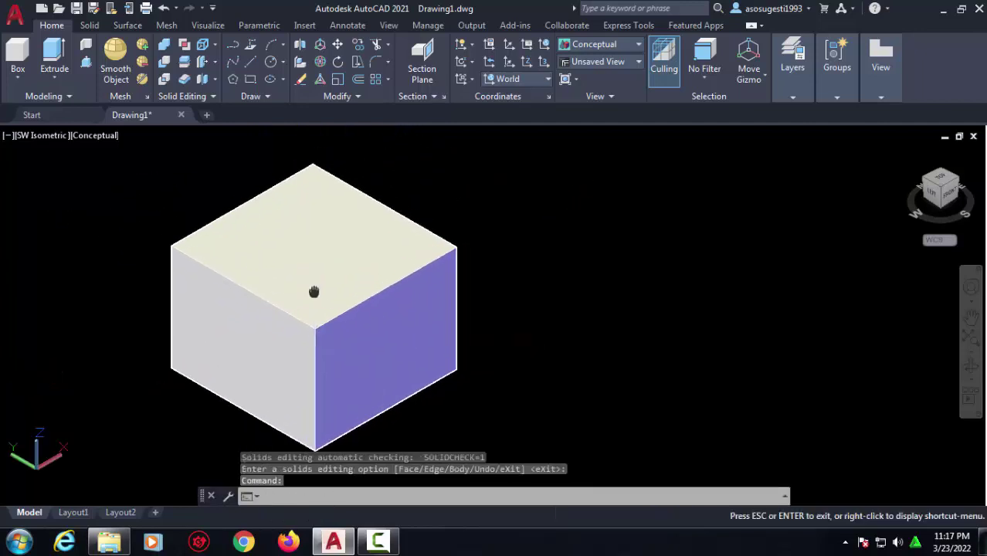
pyautogui.moveTo(313, 291); pyautogui.dragTo(302, 310)
pyautogui.press('Escape')
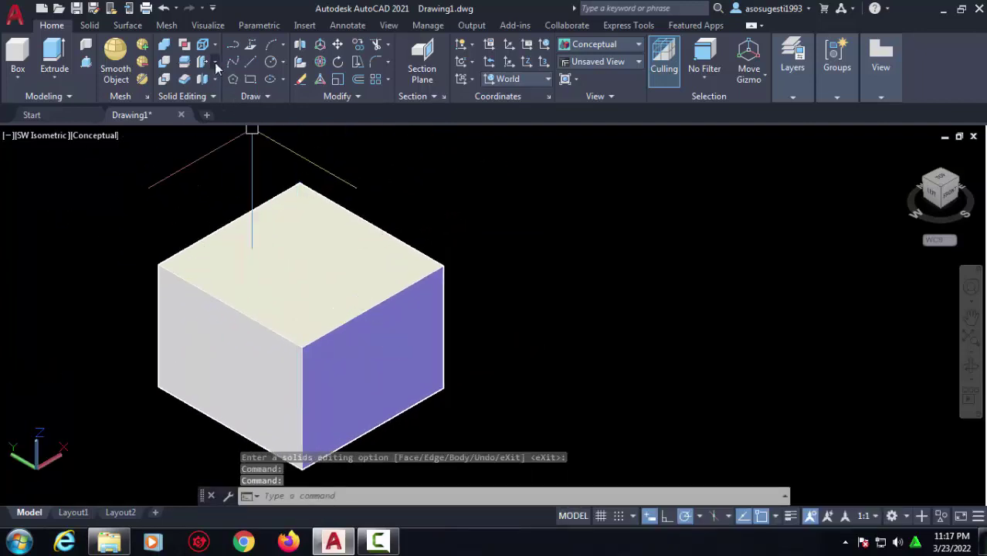
pyautogui.click(216, 65)
pyautogui.click(233, 86)
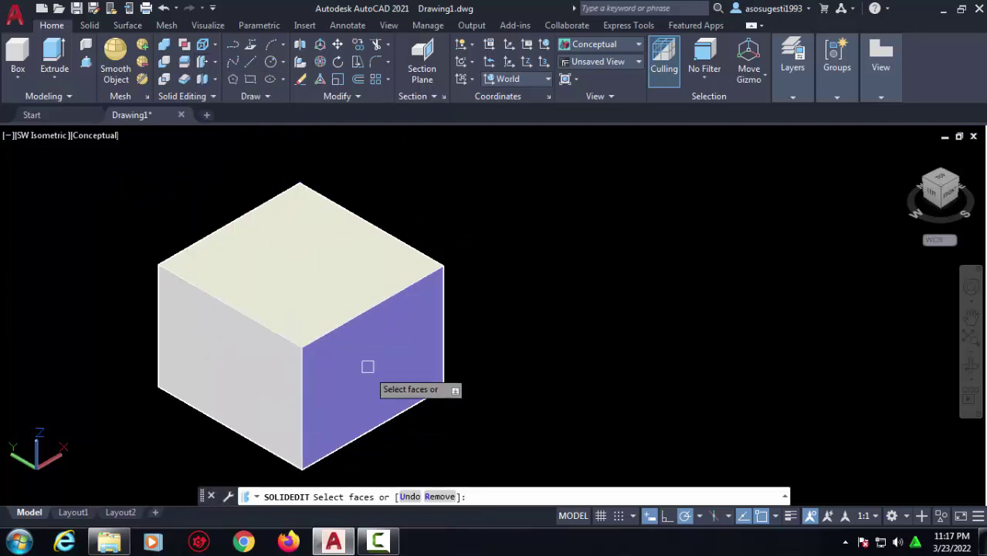
pyautogui.click(294, 243)
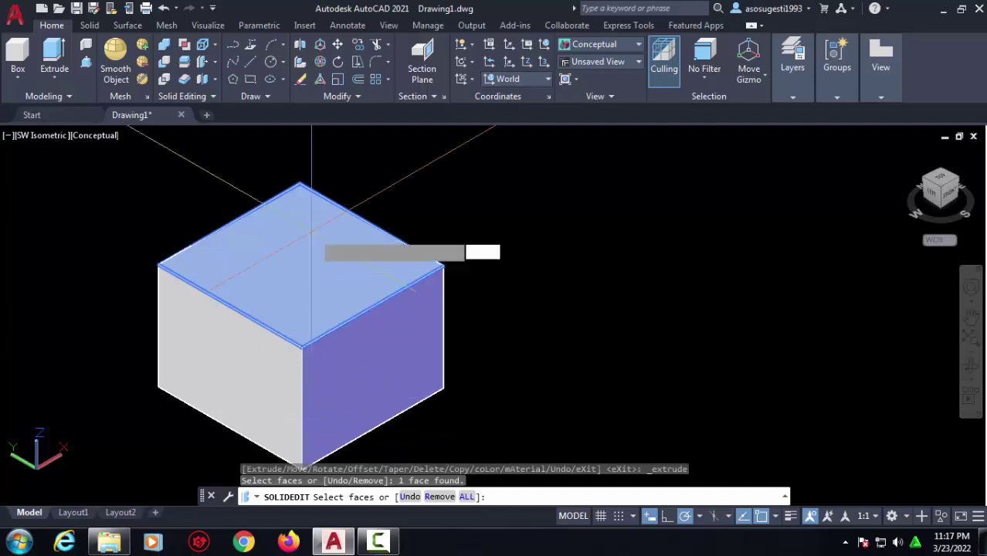
pyautogui.press('Return')
# Step: Extrude the top face 20 upward with zero taper and reframe the tall block
pyautogui.moveTo(310, 228)
pyautogui.mouseDown(button='middle')
pyautogui.moveTo(357, 267)
pyautogui.moveTo(430, 269)
pyautogui.mouseUp(button='middle')
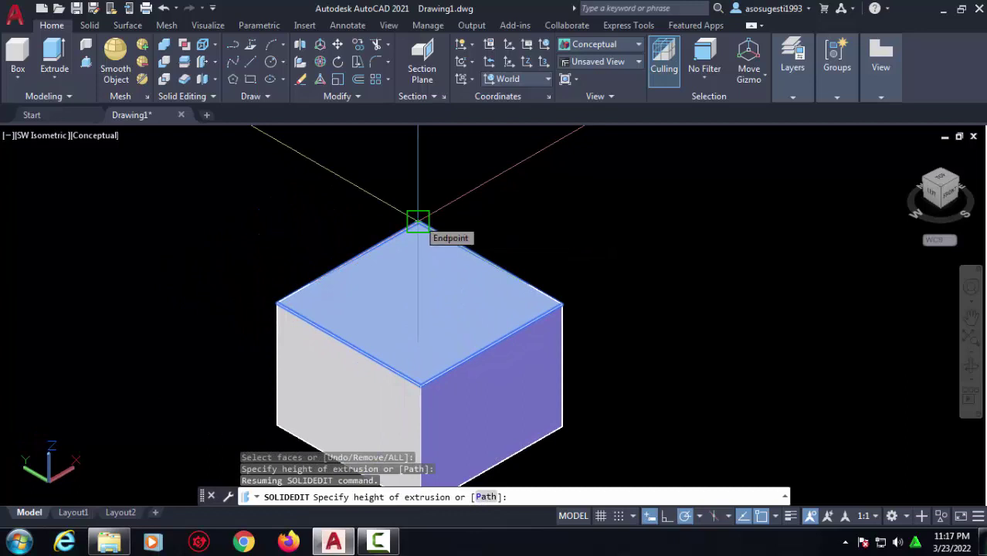
pyautogui.scroll(-4, 418, 222)
pyautogui.write('20')
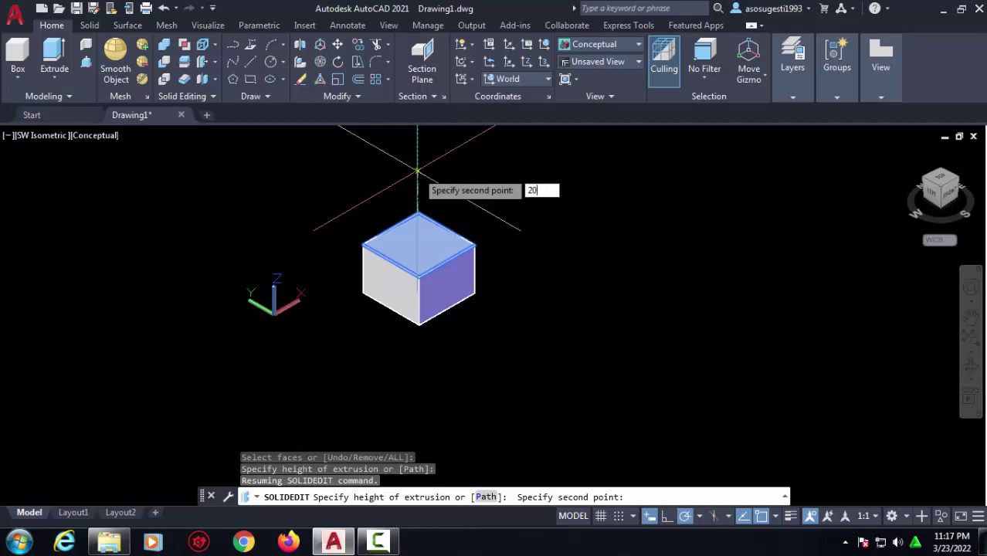
pyautogui.press('Return')
pyautogui.press('Return')
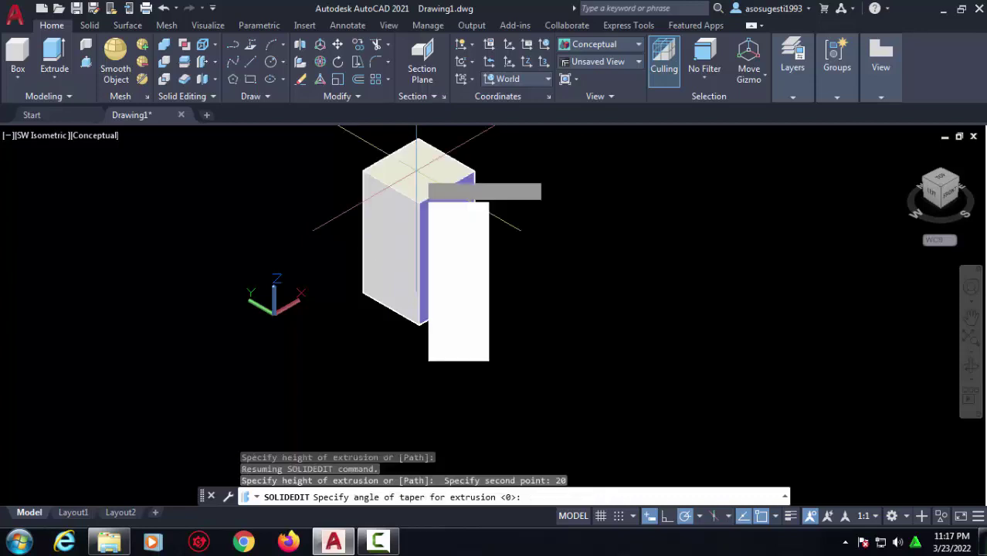
pyautogui.press('Return')
pyautogui.press('Return')
pyautogui.moveTo(487, 169); pyautogui.dragTo(407, 205, button='middle')
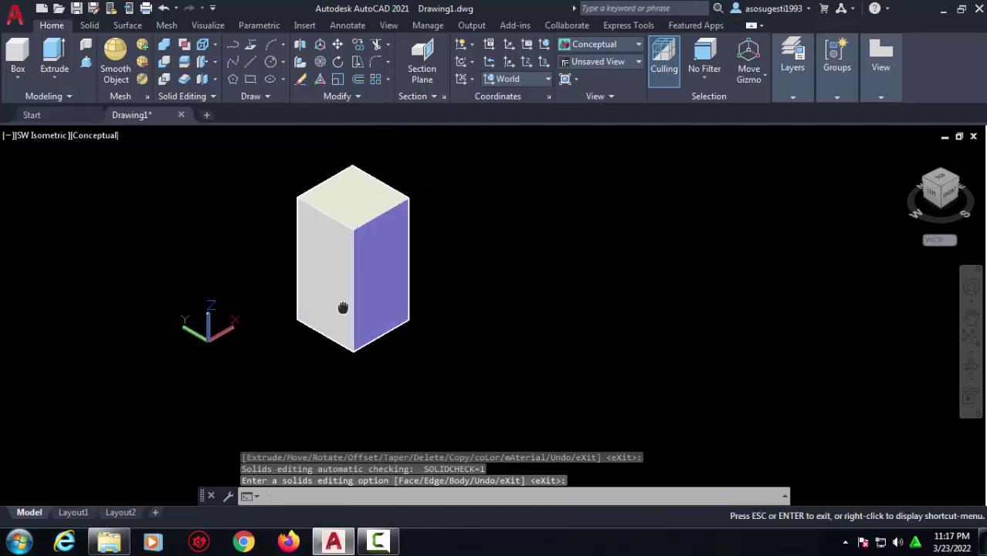
pyautogui.press('Return')
pyautogui.scroll(2, 305, 222)
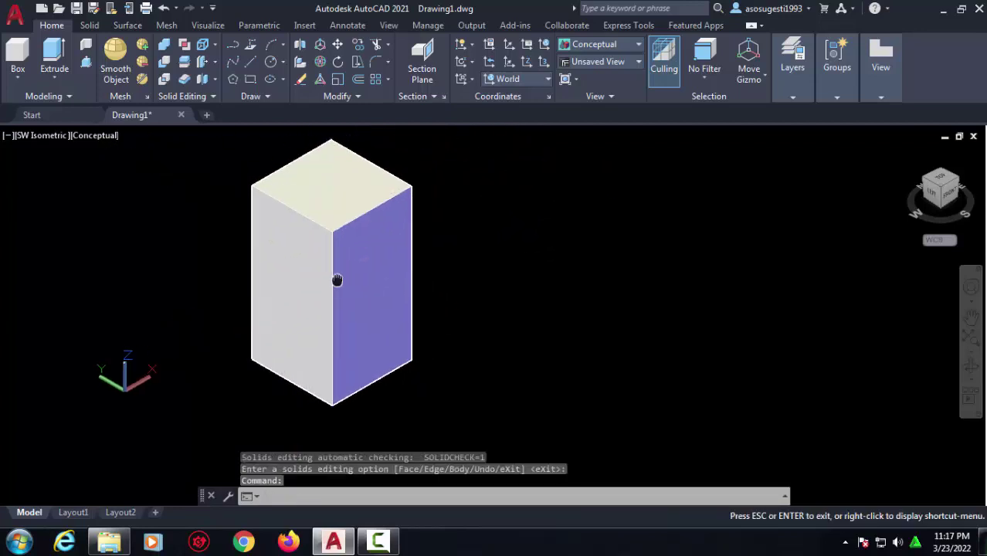
pyautogui.moveTo(335, 279); pyautogui.dragTo(304, 290, button='middle')
# Step: Draw a cylinder beside the box by picking its base centre, radius and height
pyautogui.click(20, 78)
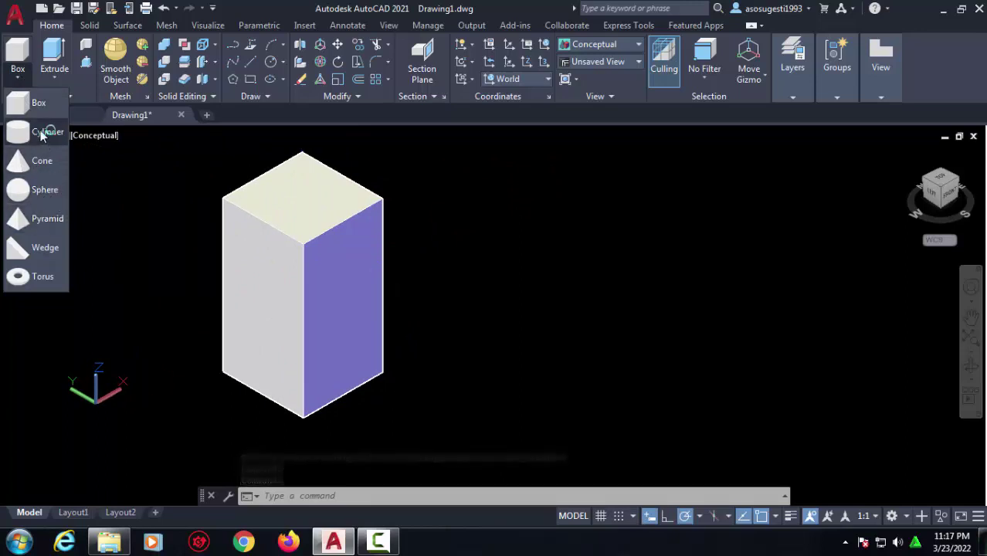
pyautogui.click(53, 131)
pyautogui.click(514, 413)
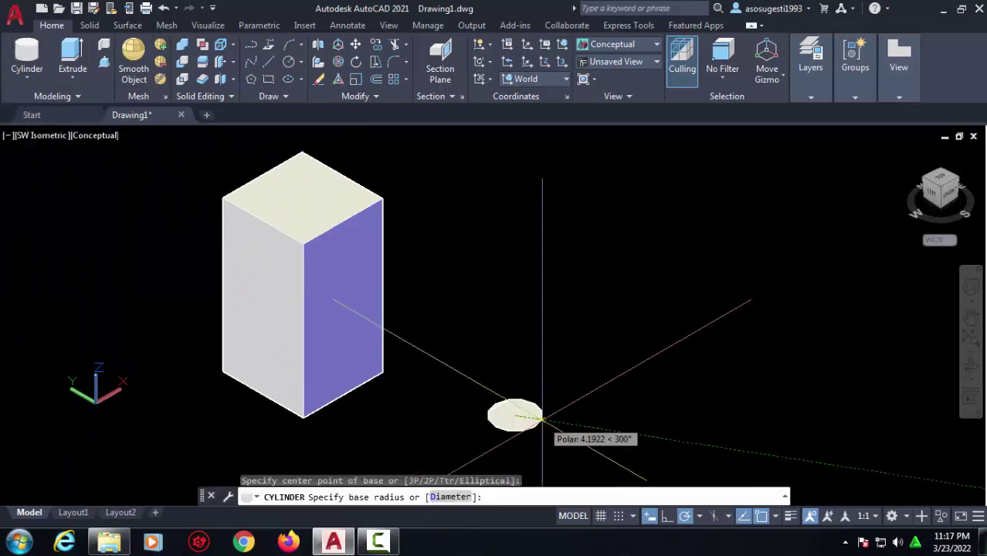
pyautogui.click(538, 404)
pyautogui.click(543, 395)
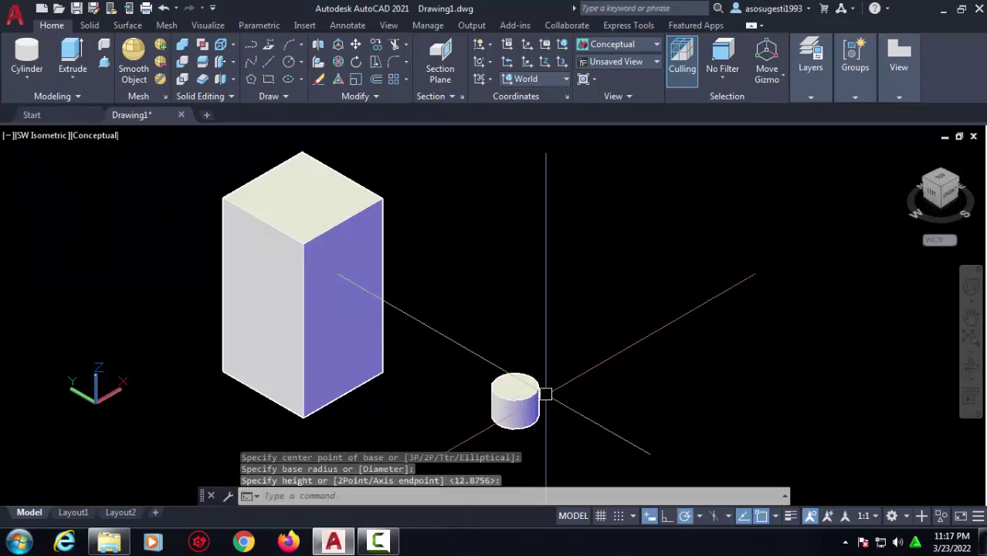
pyautogui.scroll(2, 510, 371)
pyautogui.scroll(1, 471, 340)
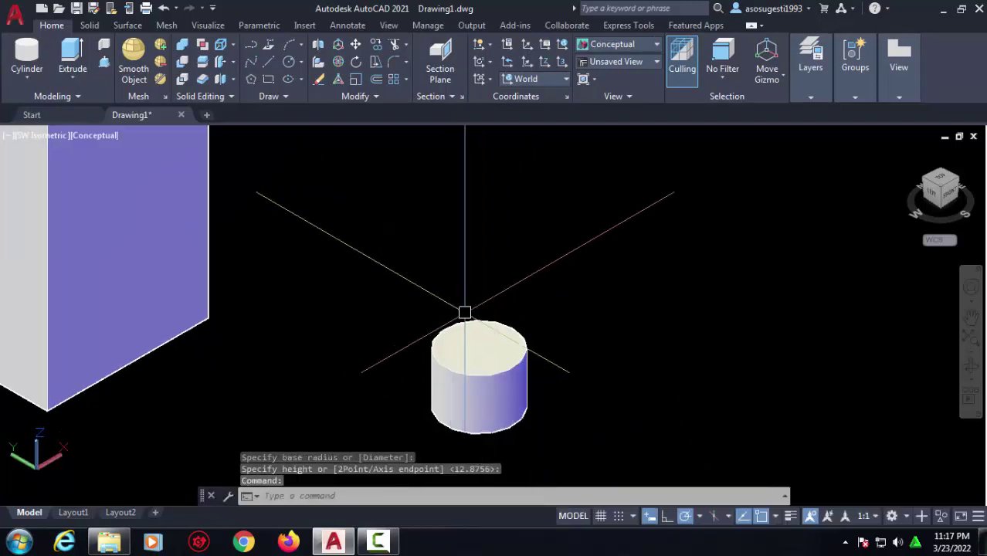
# Step: Extrude the cylinder's top face upward 25 with zero taper using Extrude Faces
pyautogui.click(229, 58)
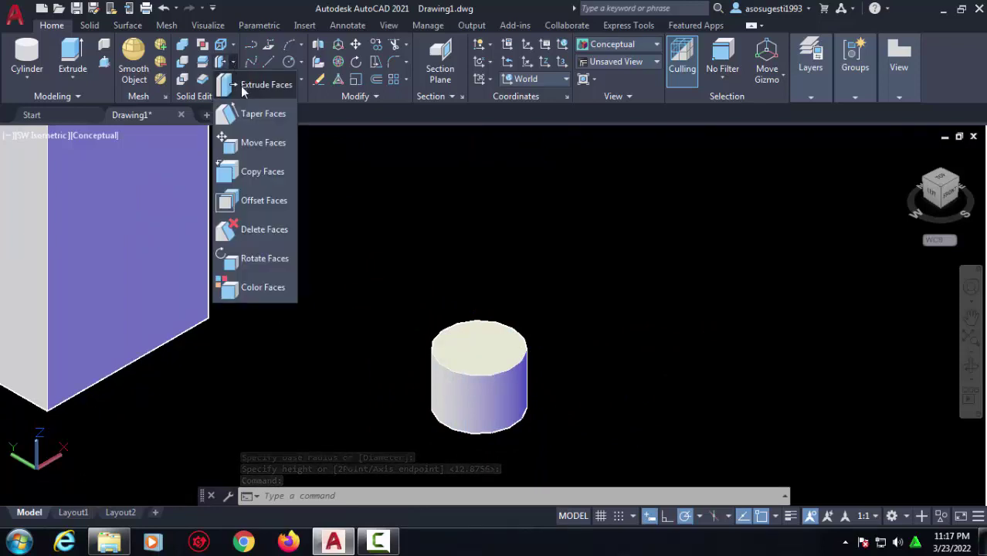
pyautogui.click(264, 114)
pyautogui.click(475, 338)
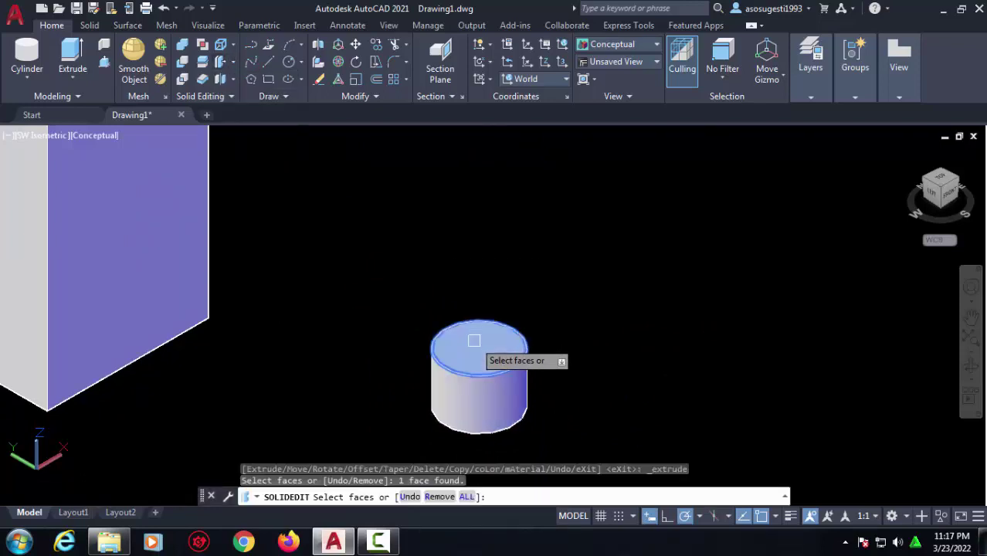
pyautogui.press('Return')
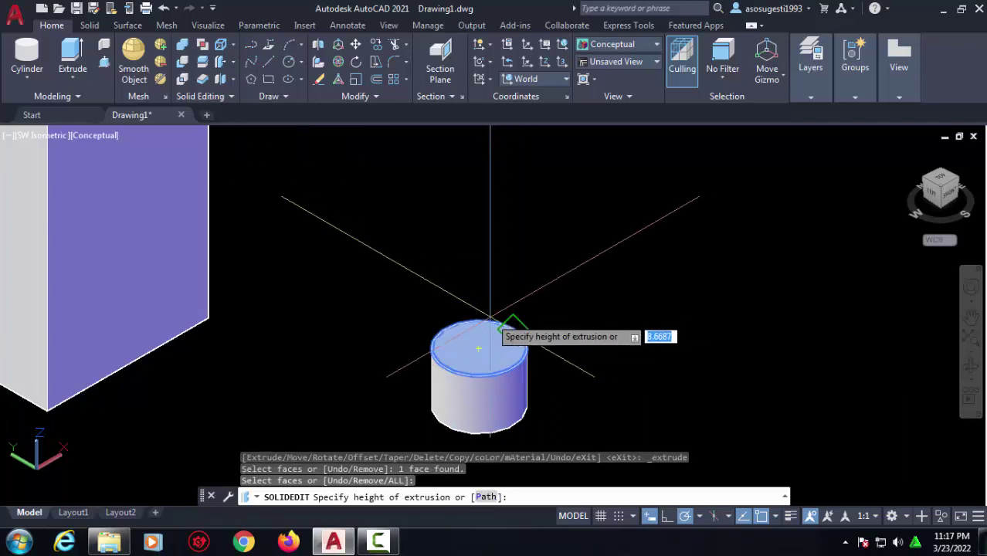
pyautogui.click(512, 330)
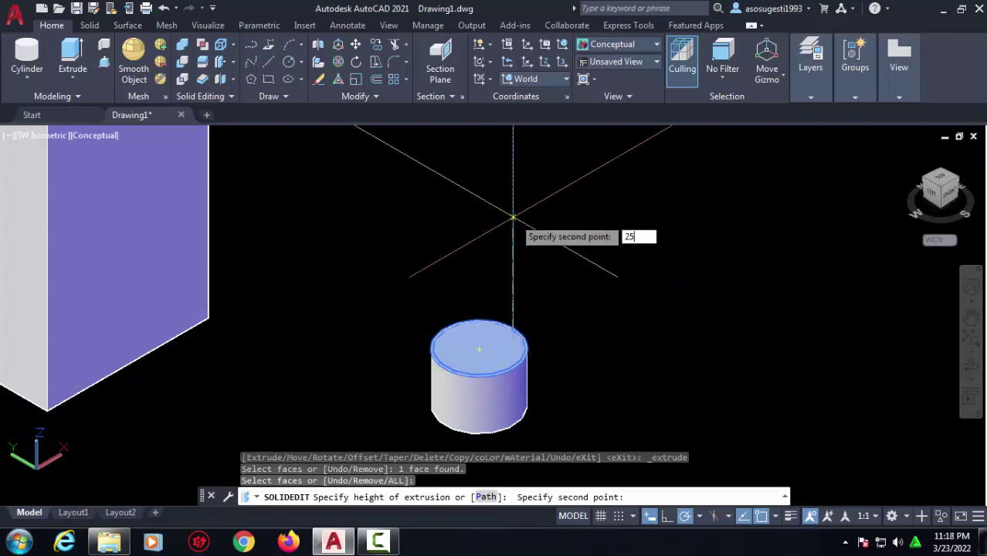
pyautogui.press('Return')
pyautogui.press('Return')
pyautogui.press('Return')
pyautogui.press('Return')
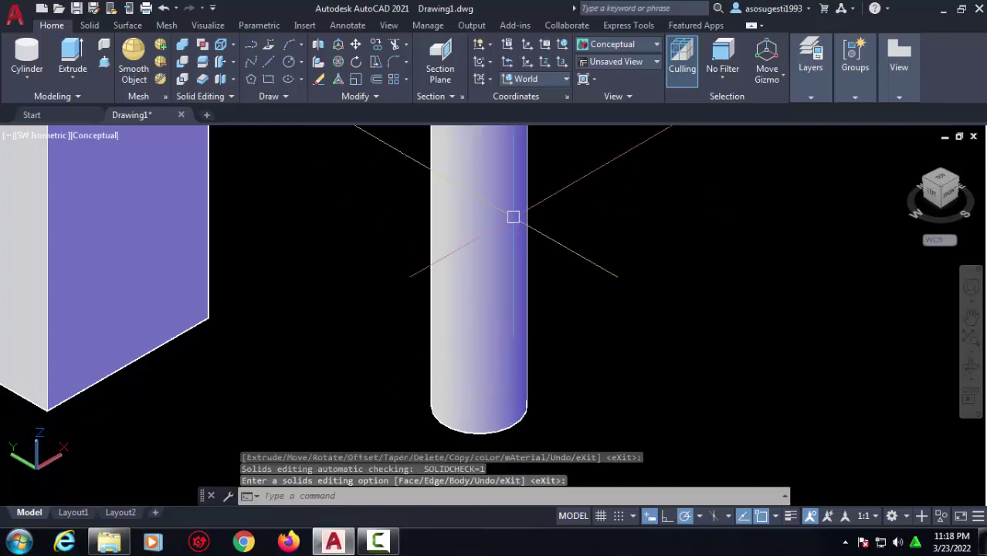
pyautogui.scroll(-5, 489, 217)
pyautogui.scroll(3, 475, 247)
pyautogui.press('Return')
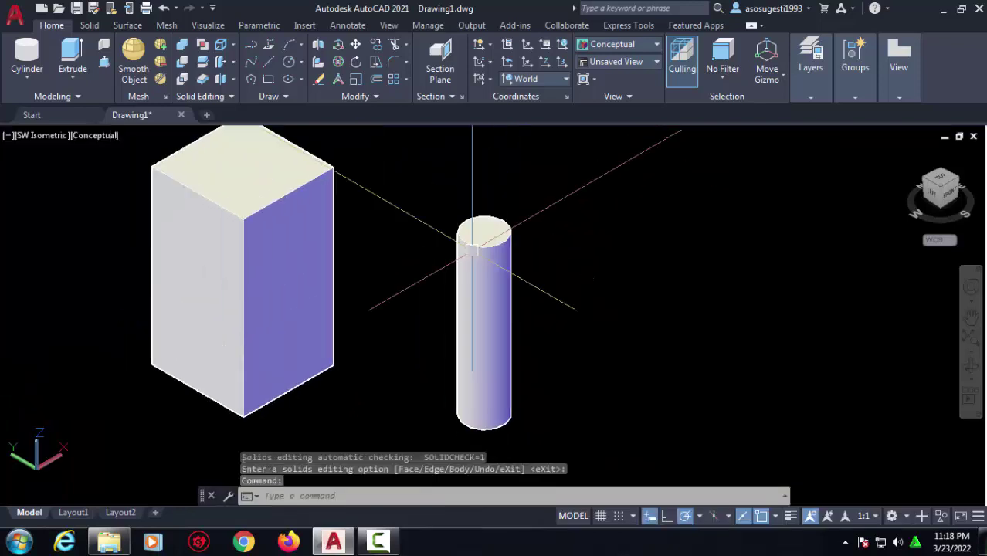
pyautogui.scroll(3, 548, 281)
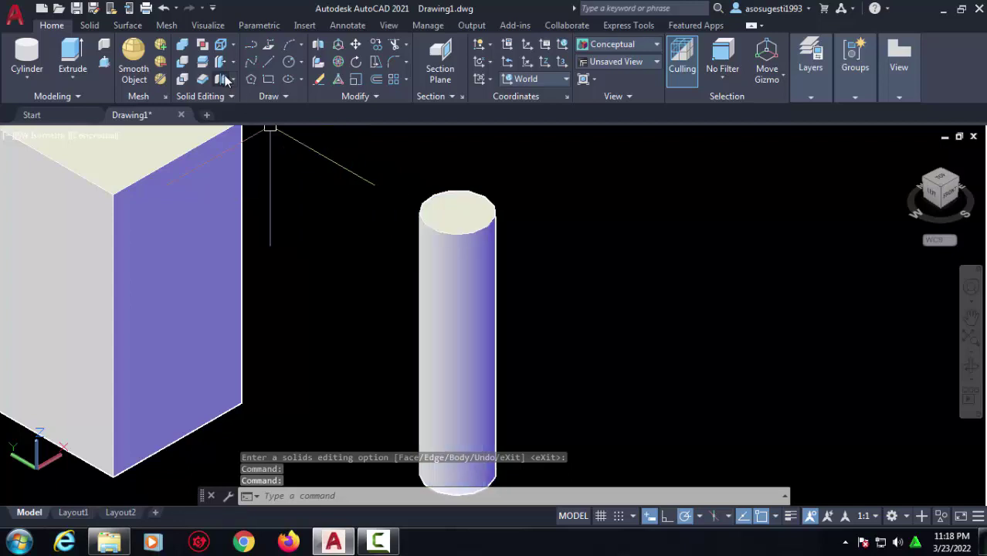
pyautogui.moveTo(292, 201); pyautogui.dragTo(494, 262, button='middle')
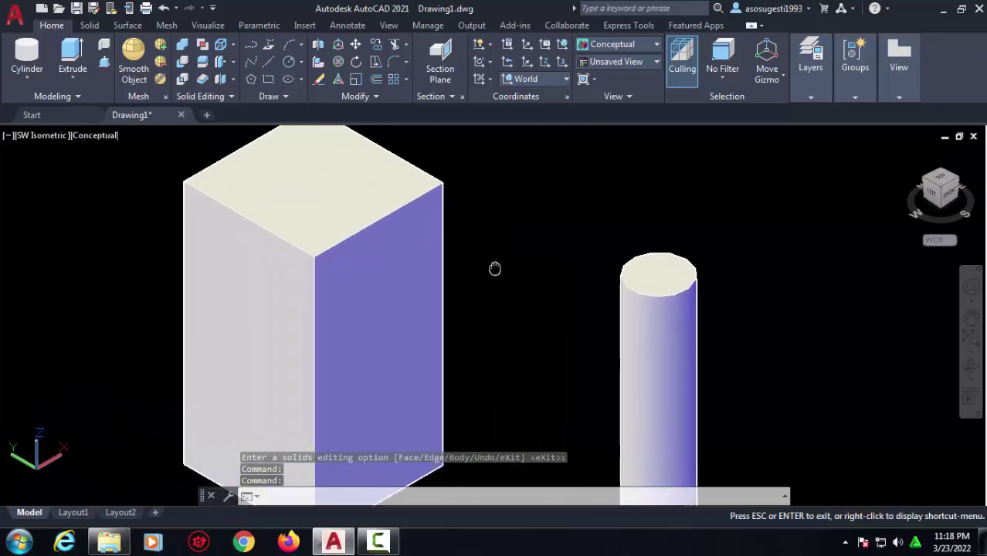
pyautogui.click(234, 62)
pyautogui.click(257, 84)
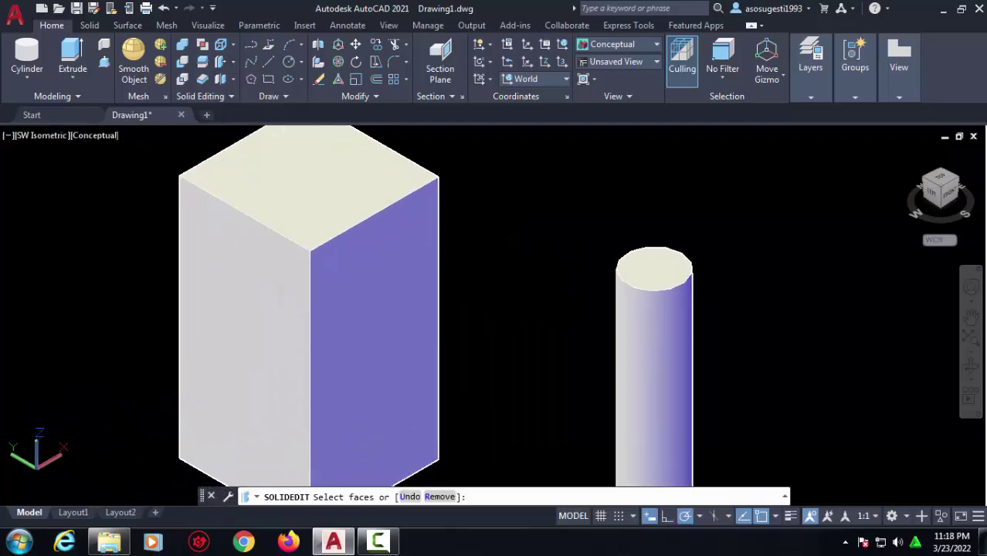
pyautogui.click(305, 177)
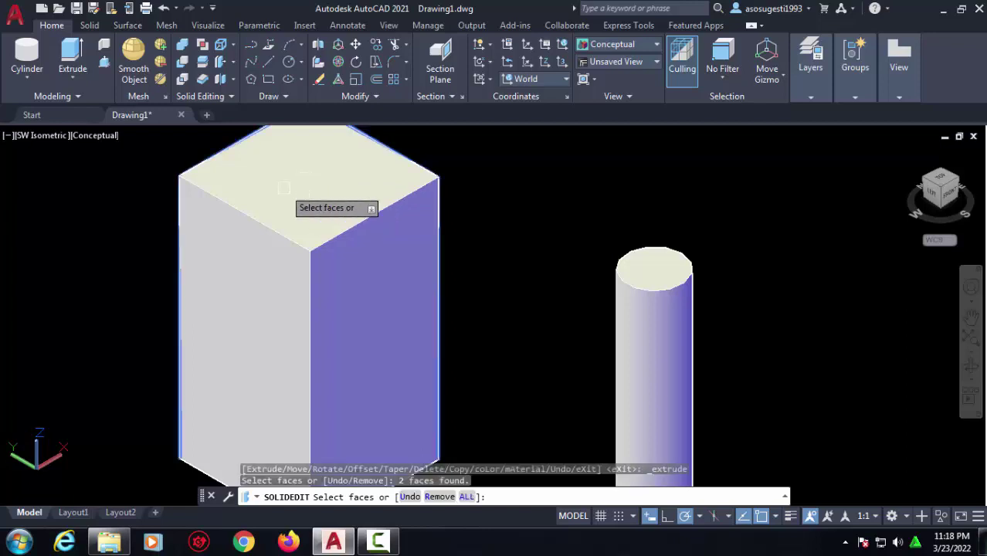
pyautogui.press('Escape')
pyautogui.click(231, 61)
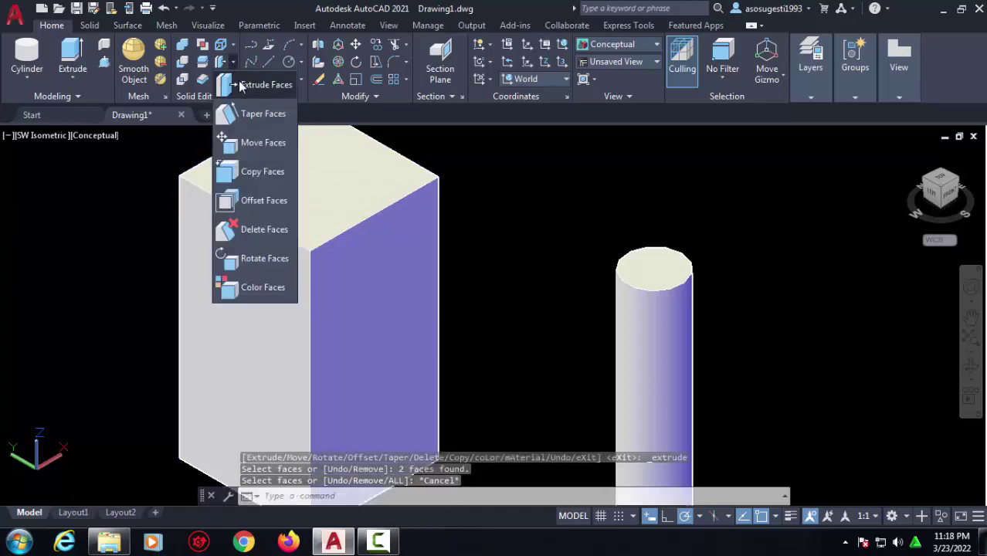
pyautogui.click(255, 80)
pyautogui.click(371, 273)
pyautogui.scroll(-2, 372, 272)
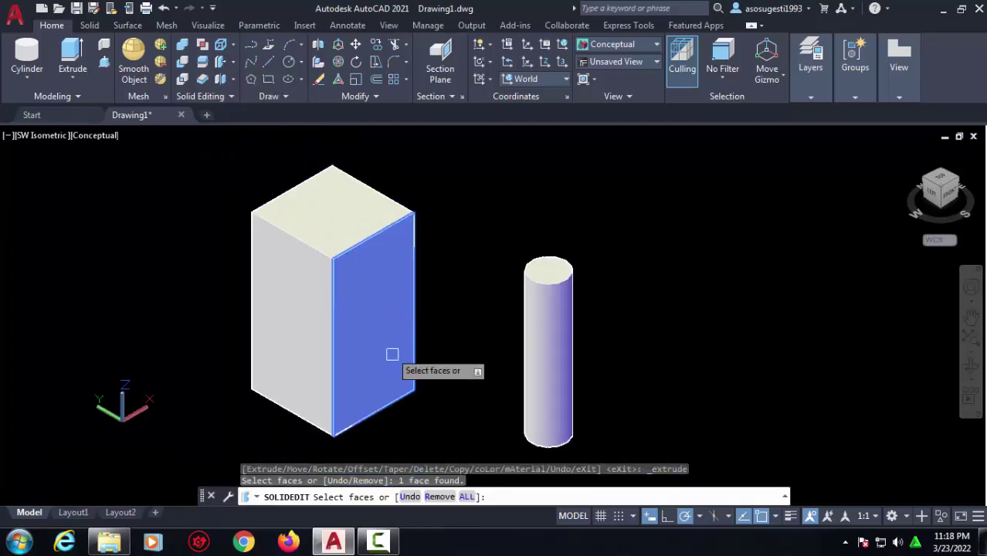
pyautogui.press('Return')
pyautogui.click(333, 436)
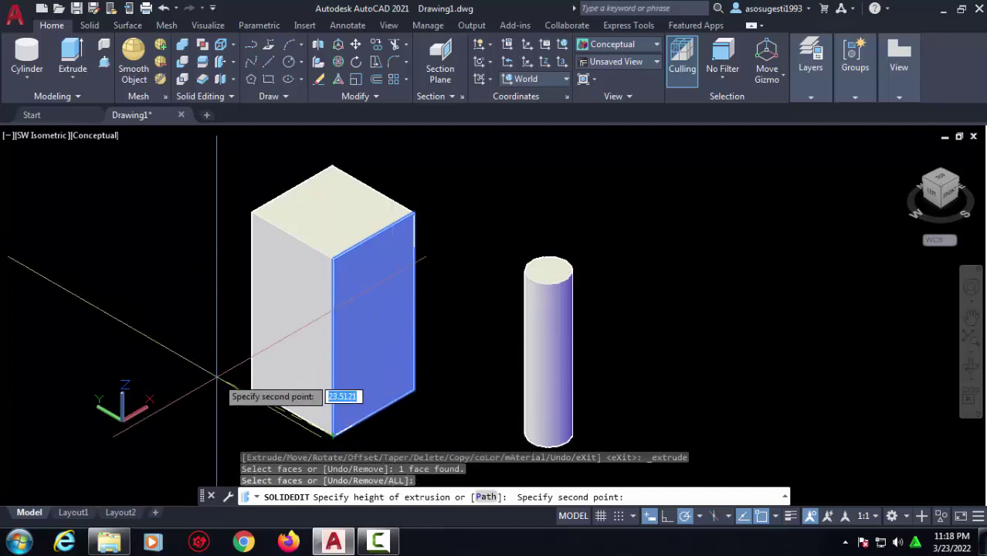
pyautogui.press('Return')
pyautogui.press('Return')
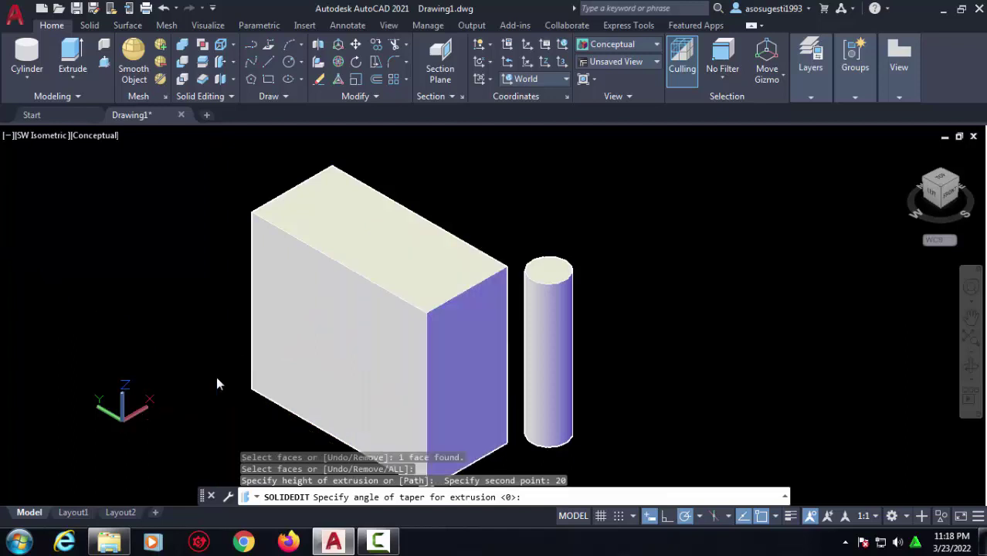
pyautogui.press('Escape')
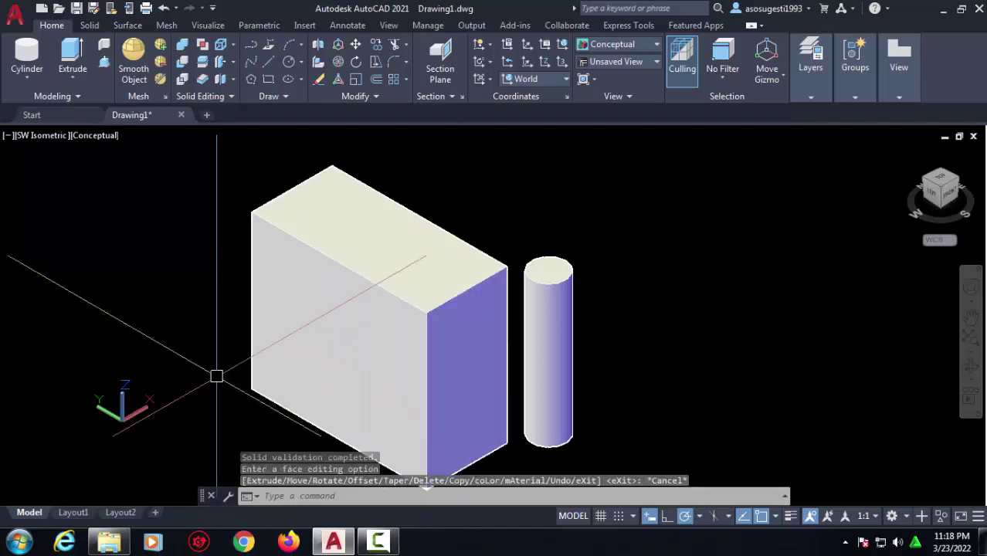
pyautogui.hotkey('ctrl', 'z')
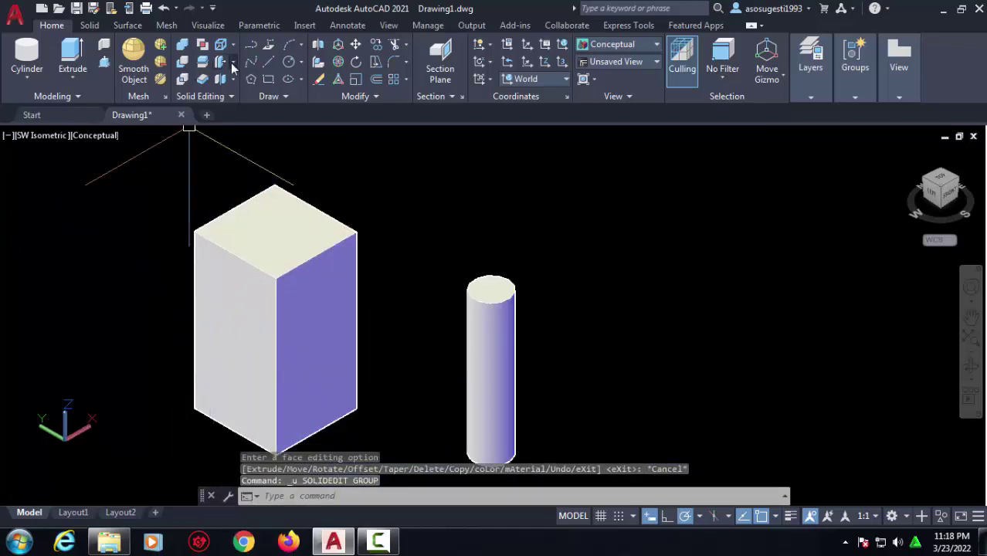
# Step: Extrude the box's top face by a height of -5 with zero taper
pyautogui.click(231, 63)
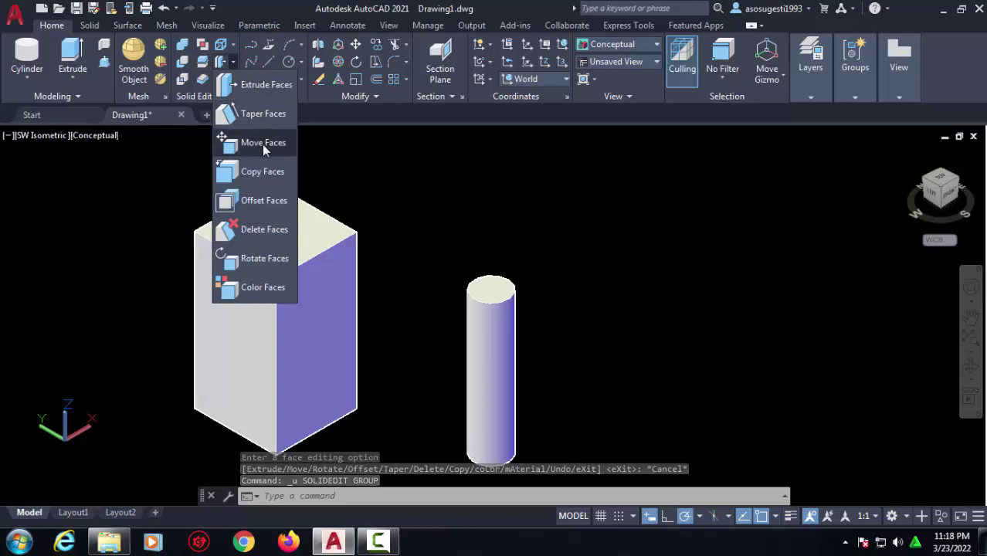
pyautogui.click(270, 86)
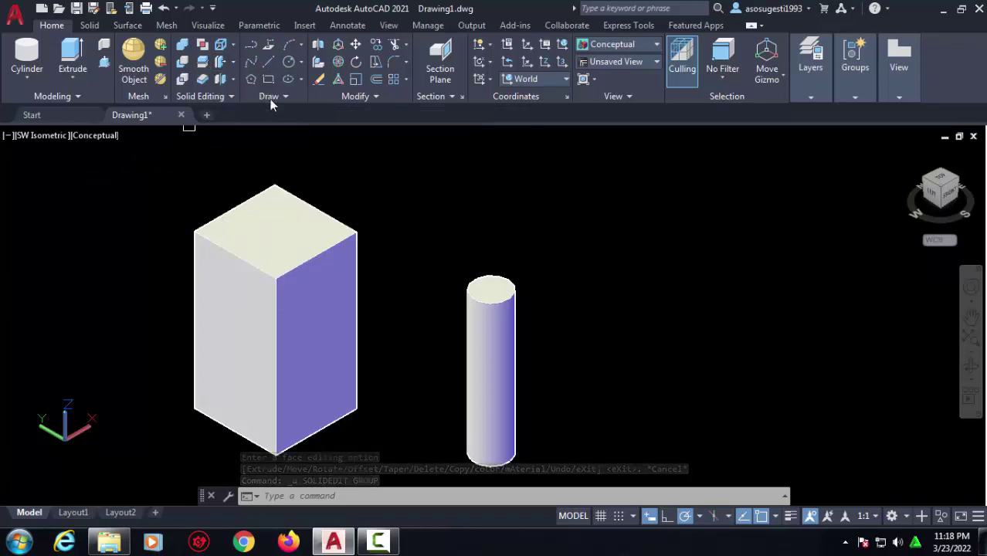
pyautogui.click(278, 244)
pyautogui.press('Escape')
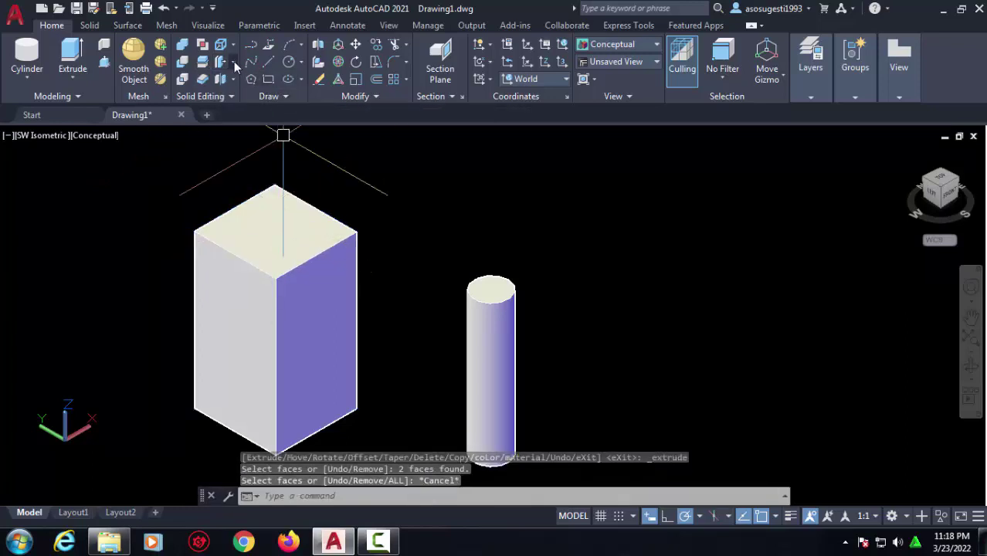
pyautogui.click(234, 61)
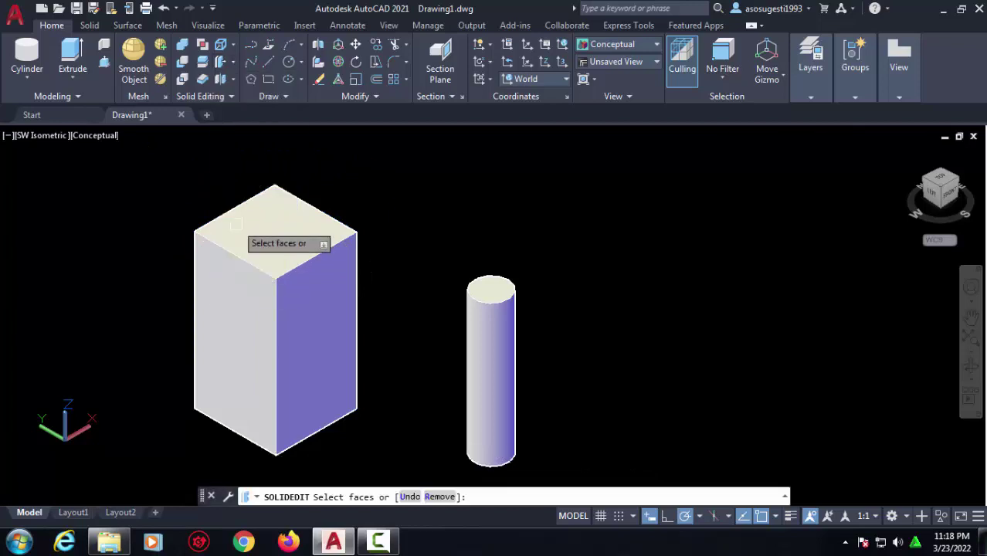
pyautogui.click(284, 223)
pyautogui.press('Return')
pyautogui.write('-5')
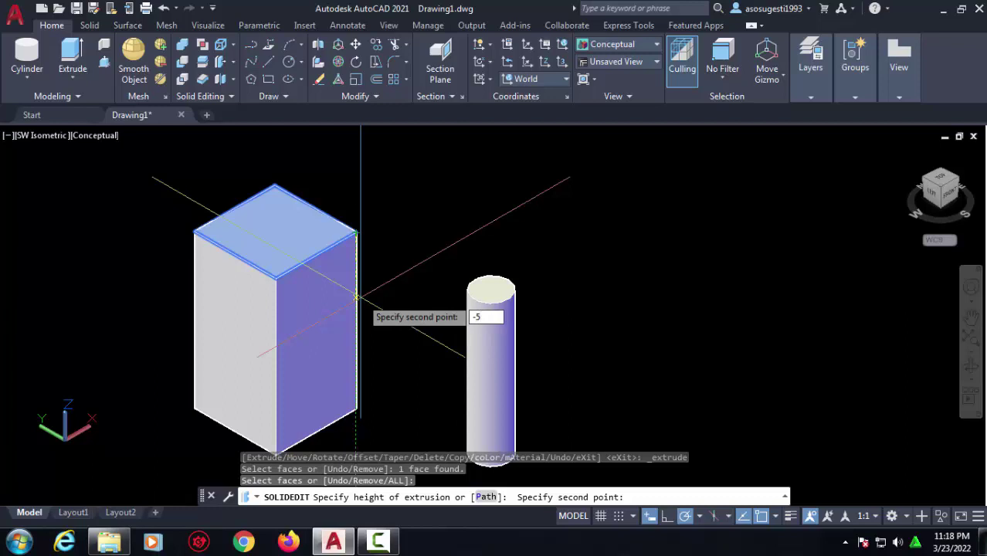
pyautogui.press('Return')
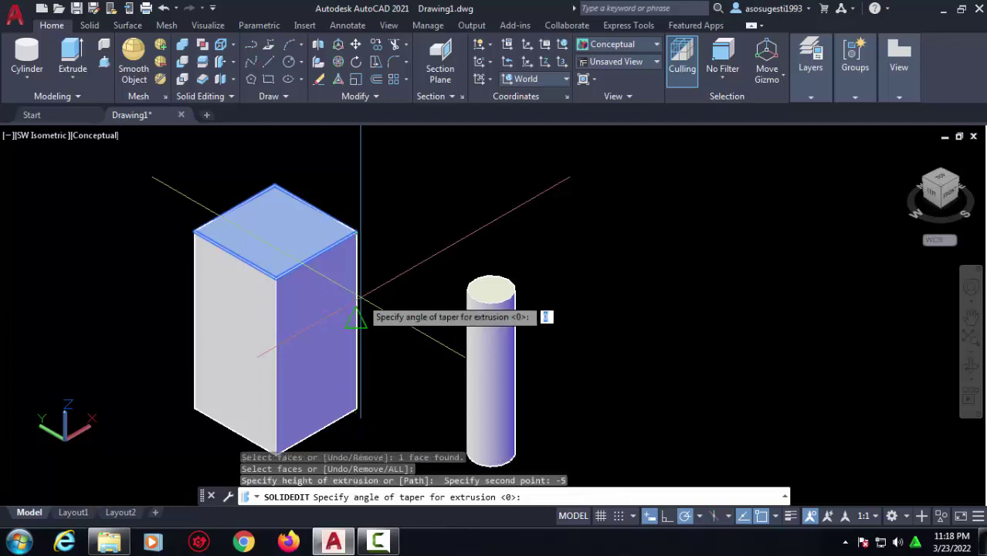
pyautogui.press('Return')
pyautogui.press('Return')
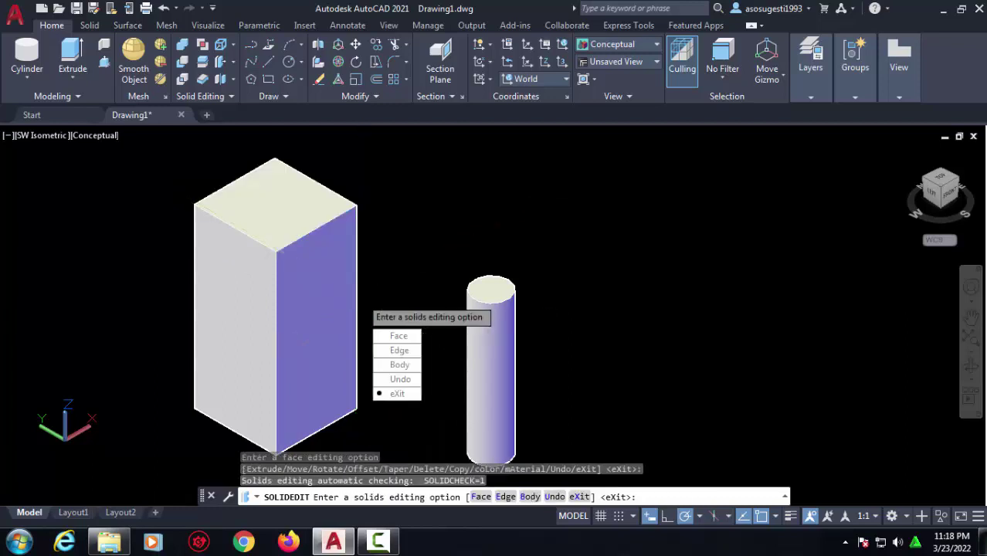
pyautogui.press('Escape')
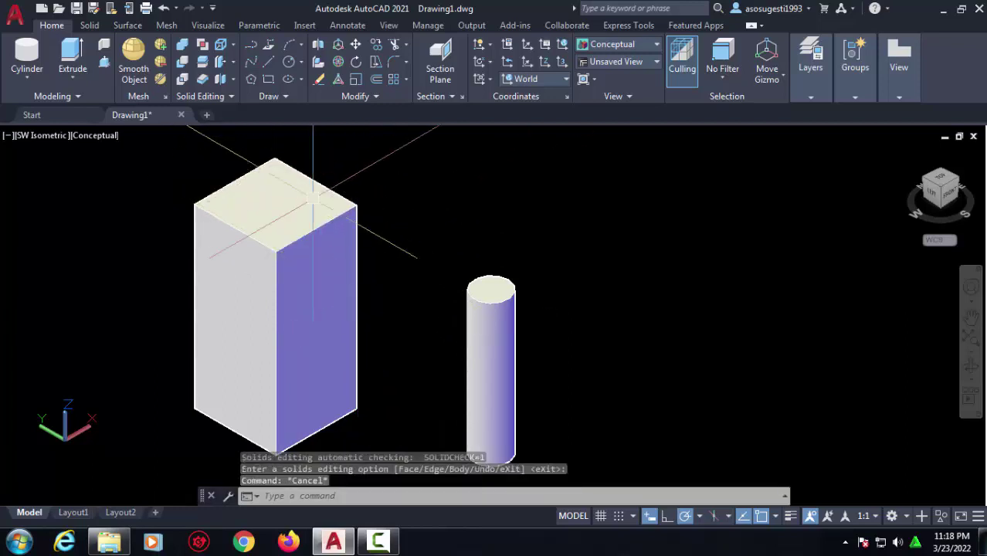
pyautogui.moveTo(313, 203)
pyautogui.keyDown('shift'); pyautogui.mouseDown(button='middle')
pyautogui.moveTo(295, 227)
pyautogui.moveTo(321, 180)
pyautogui.mouseUp(button='middle'); pyautogui.keyUp('shift')
# Step: Extrude the purple right face outward by two picked points with zero taper, widening the box
pyautogui.click(326, 210)
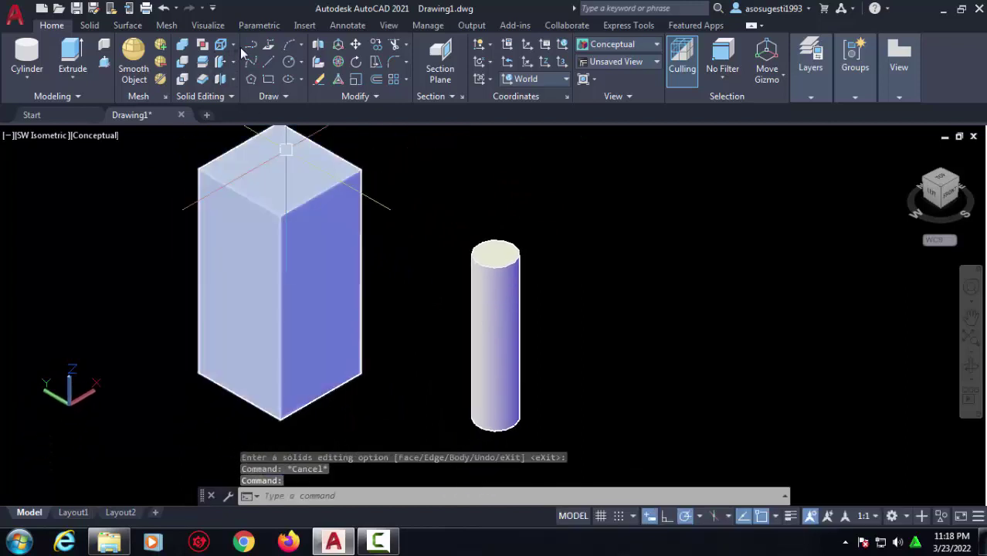
pyautogui.press('Escape')
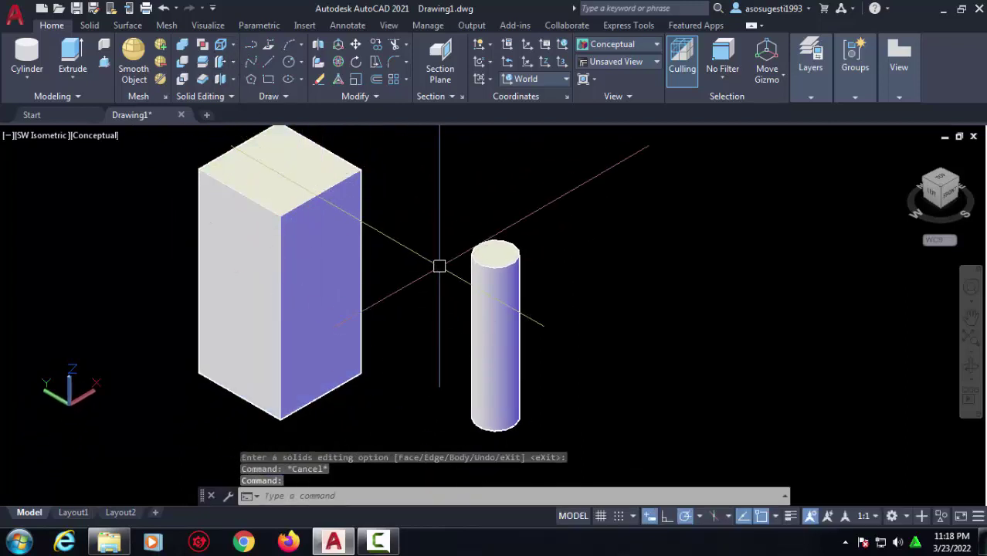
pyautogui.moveTo(414, 220); pyautogui.dragTo(492, 233, button='middle')
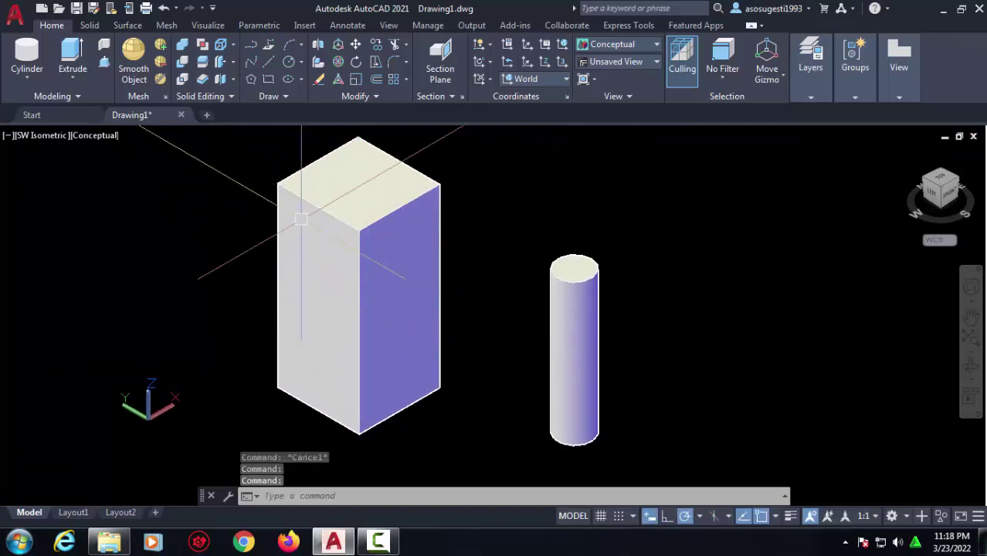
pyautogui.click(231, 61)
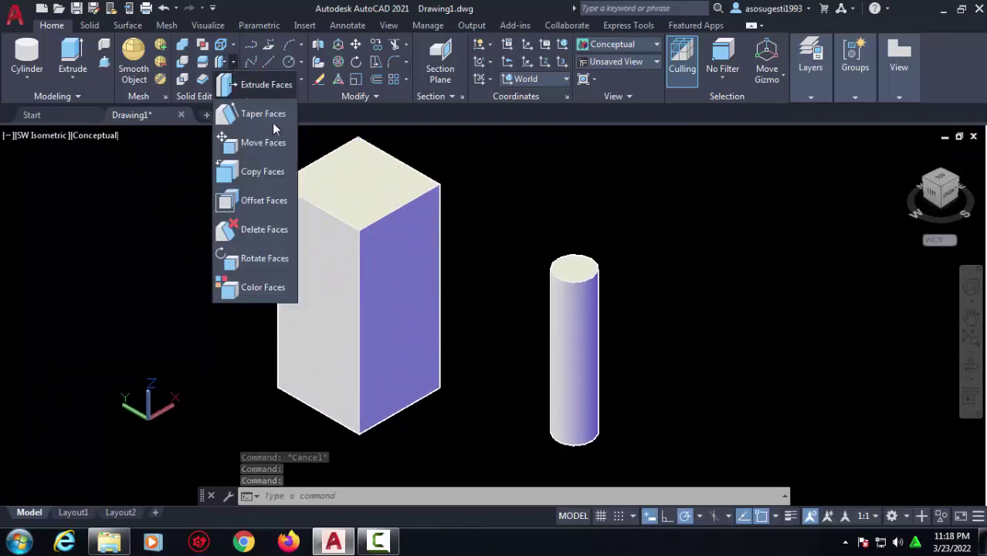
pyautogui.click(266, 84)
pyautogui.click(390, 337)
pyautogui.press('Return')
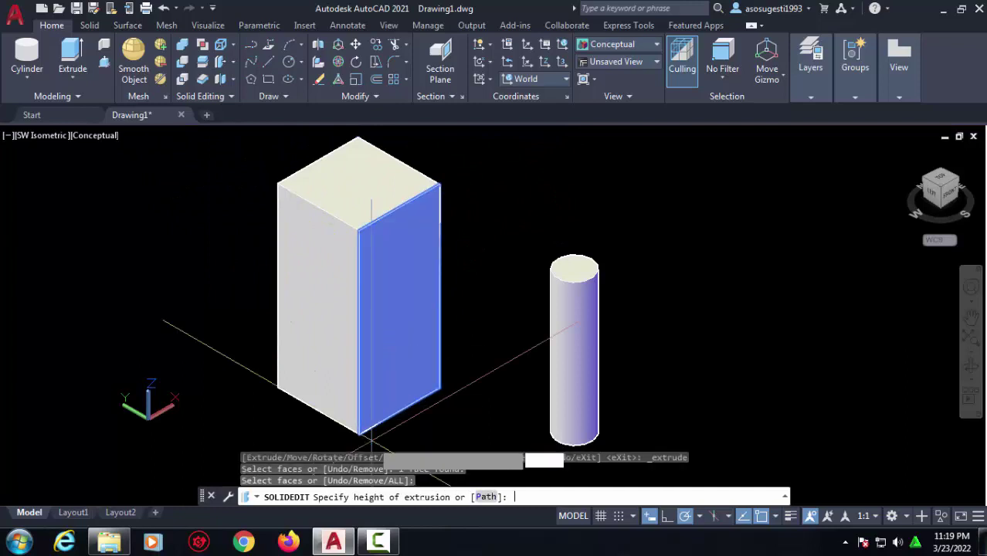
pyautogui.click(359, 434)
pyautogui.click(323, 420)
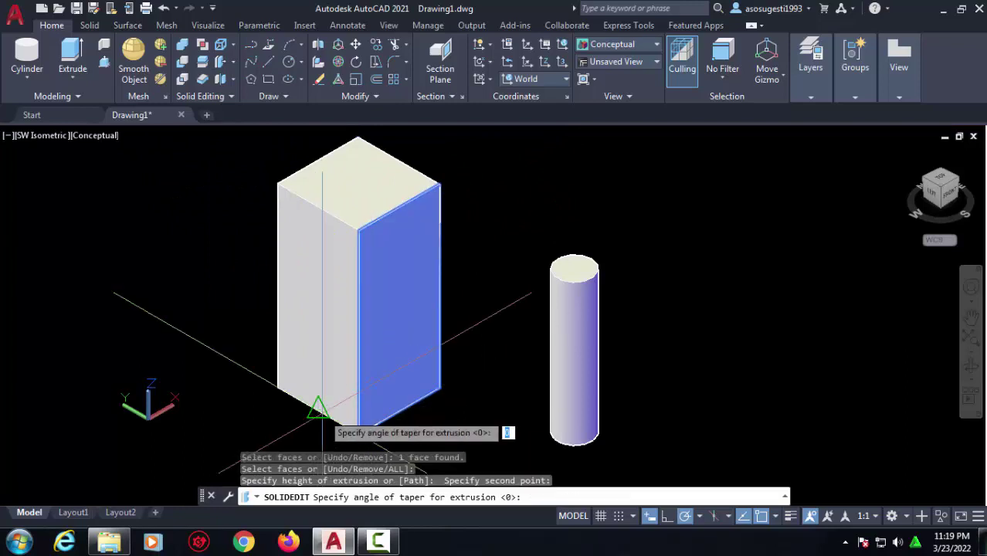
pyautogui.press('Return')
pyautogui.press('Return')
pyautogui.press('Return')
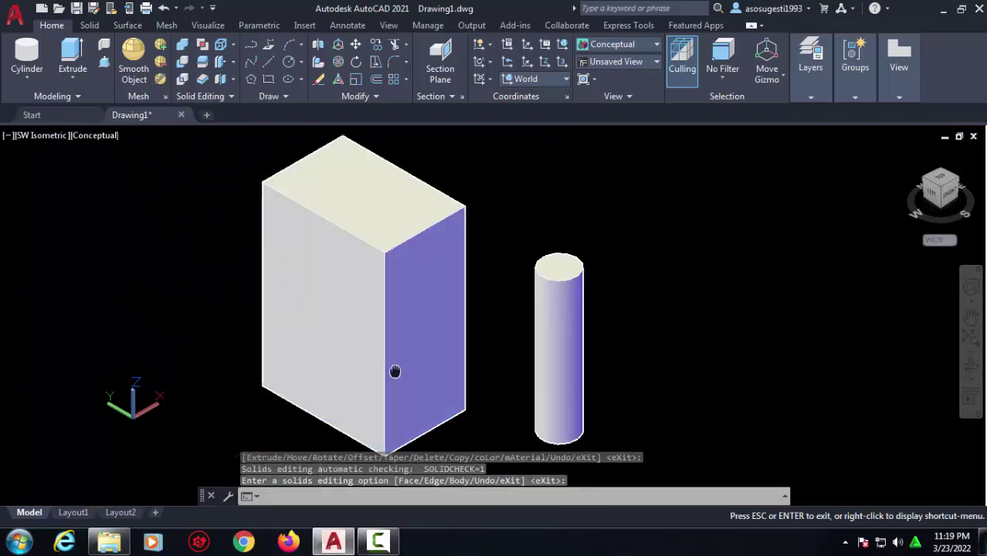
pyautogui.moveTo(394, 370); pyautogui.dragTo(381, 291, button='middle')
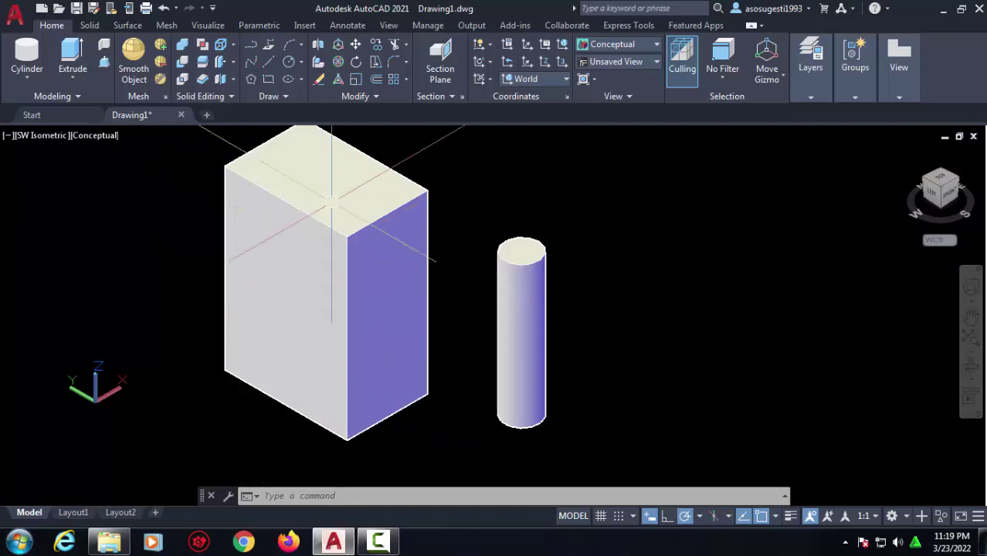
pyautogui.click(234, 66)
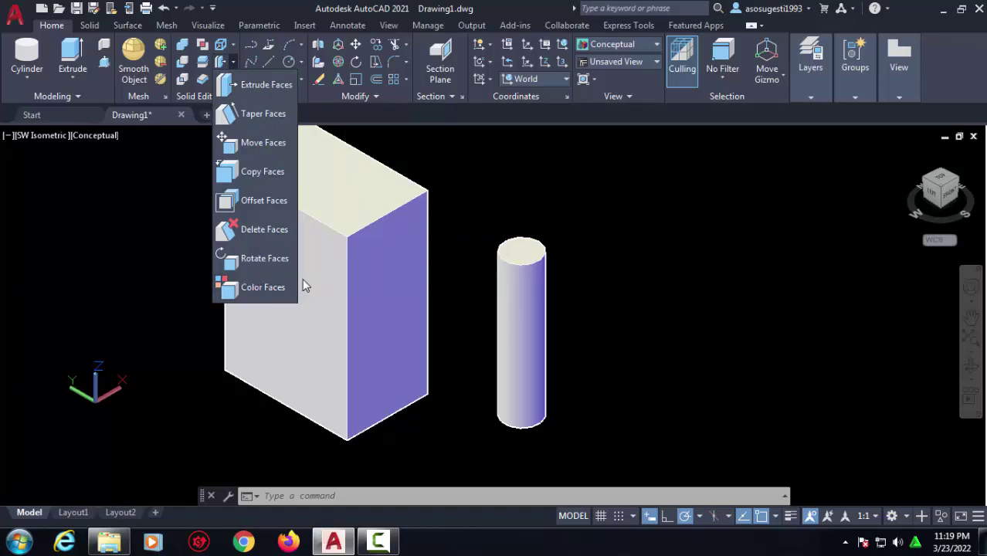
# Step: Start Color Faces and select the box's purple right face
pyautogui.click(244, 288)
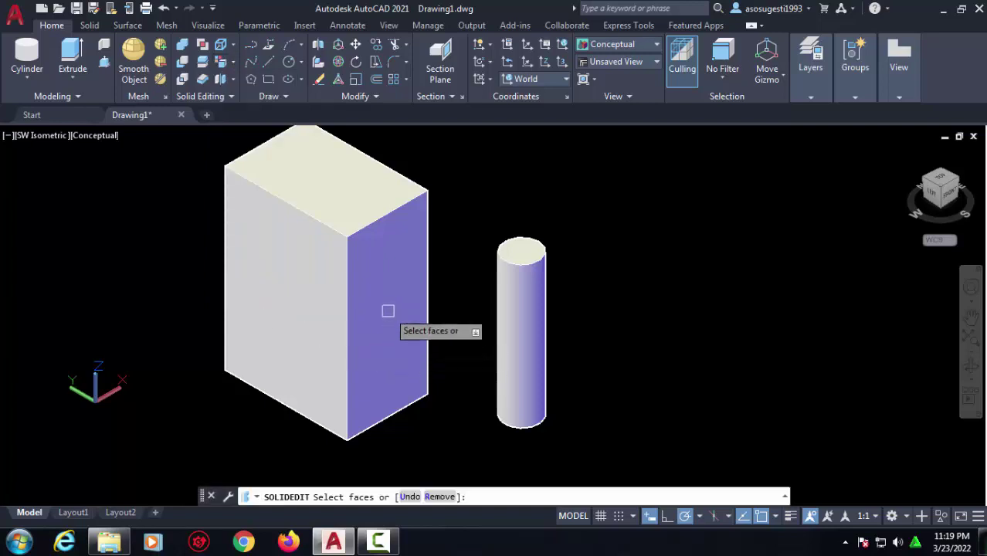
pyautogui.moveTo(387, 311); pyautogui.dragTo(335, 302, button='middle')
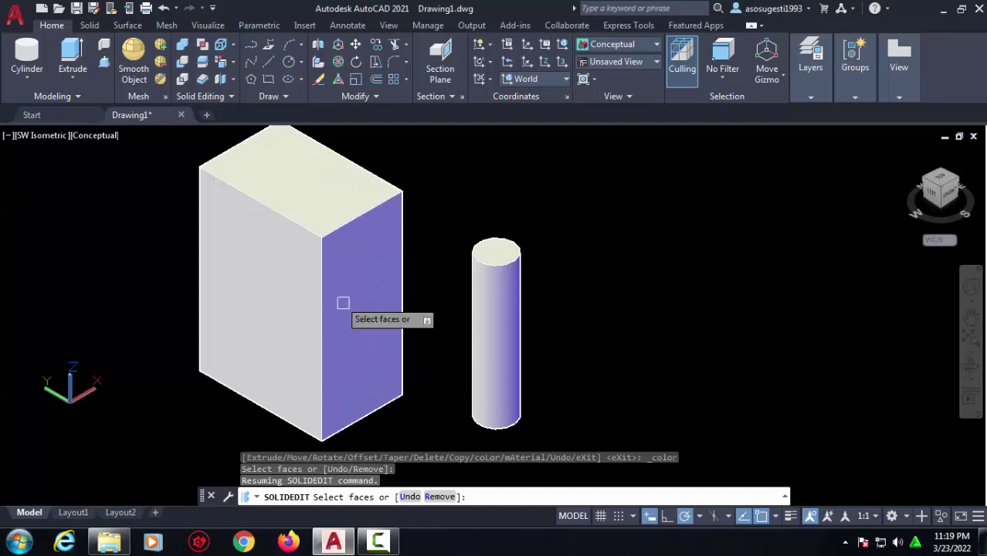
pyautogui.moveTo(318, 209); pyautogui.dragTo(337, 226, button='middle')
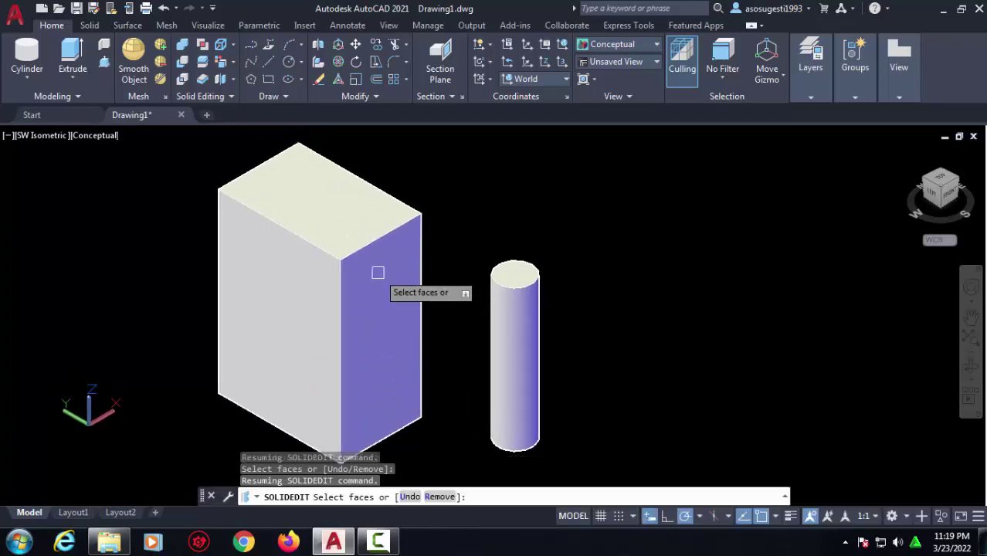
pyautogui.click(234, 63)
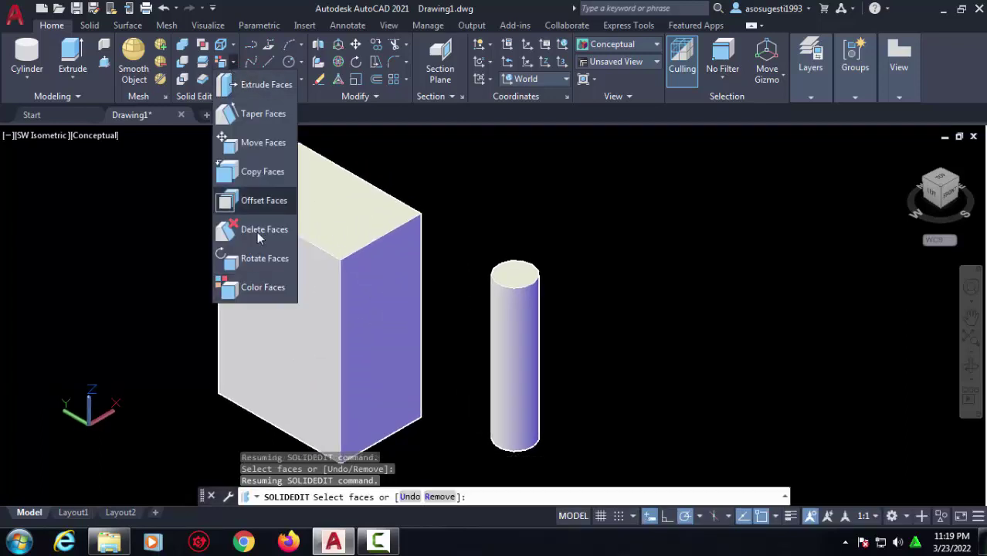
pyautogui.click(262, 291)
pyautogui.click(372, 315)
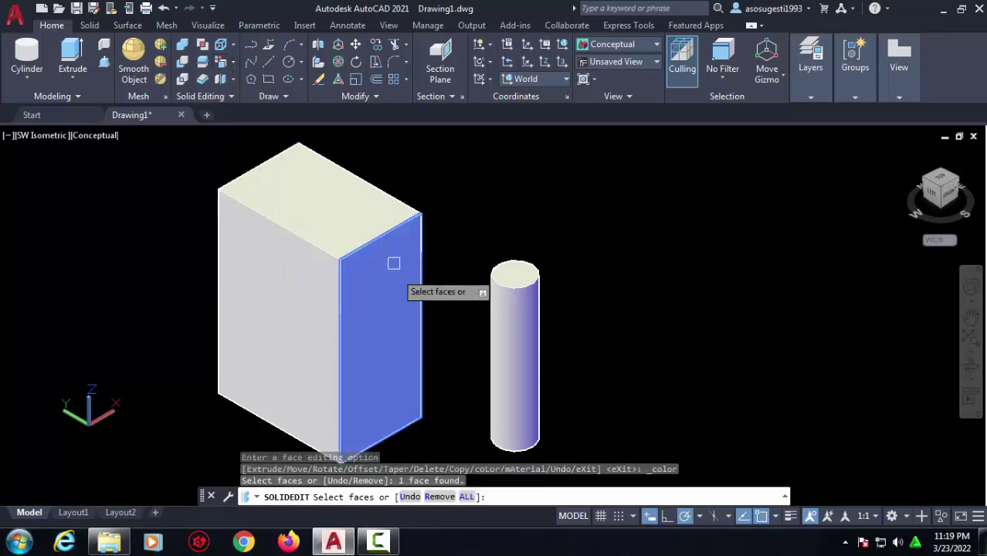
pyautogui.rightClick(558, 219)
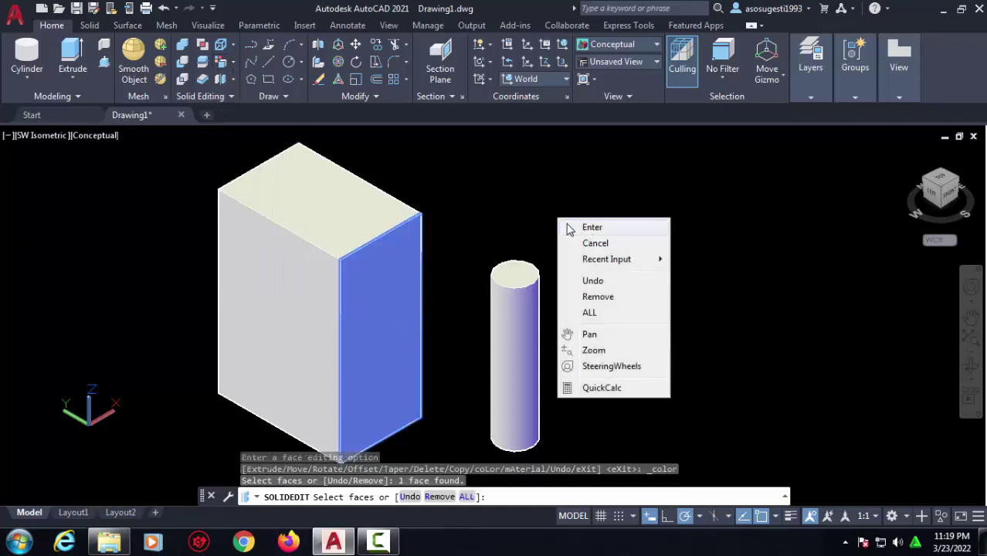
pyautogui.click(592, 227)
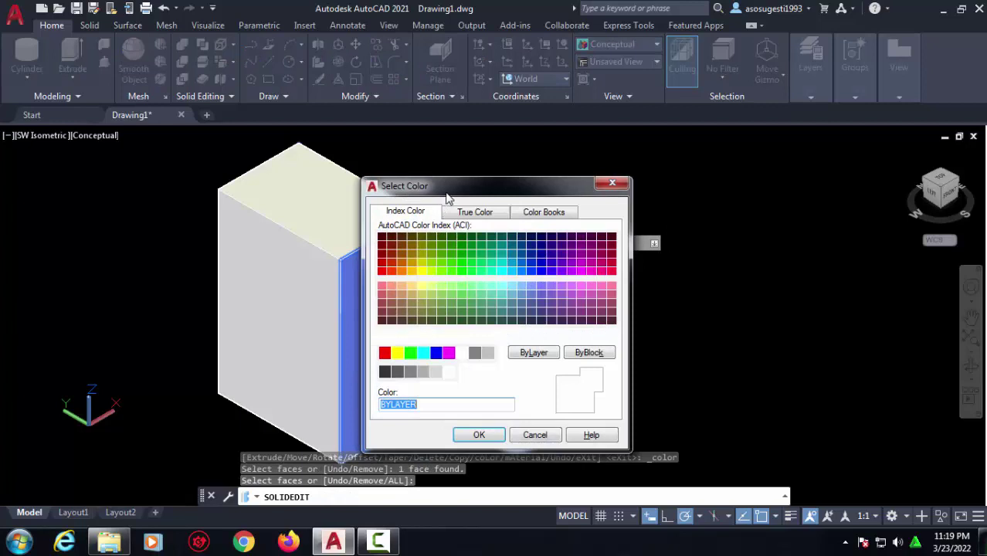
# Step: Give the selected face cyan (index colour 4) and end the solid editing command
pyautogui.moveTo(456, 190); pyautogui.dragTo(532, 159)
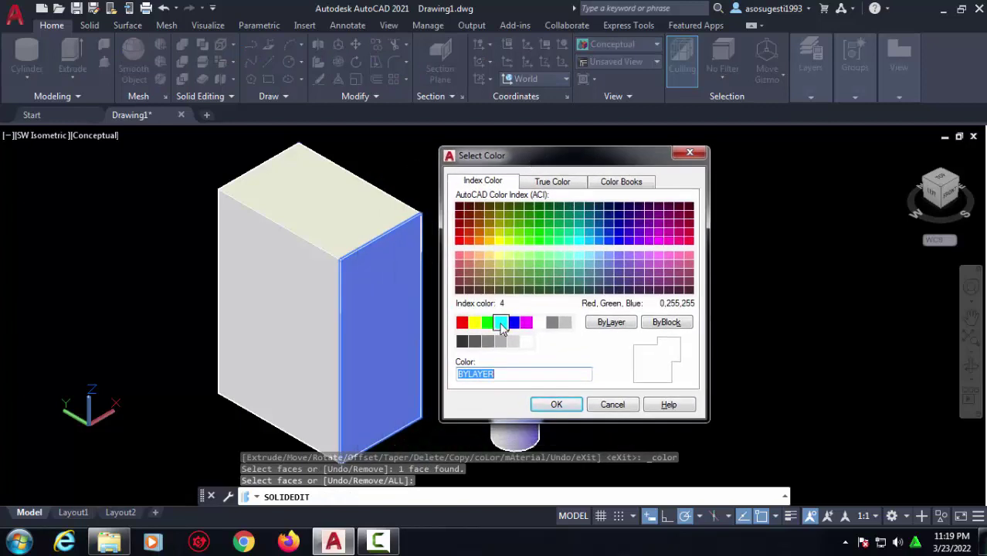
pyautogui.click(500, 324)
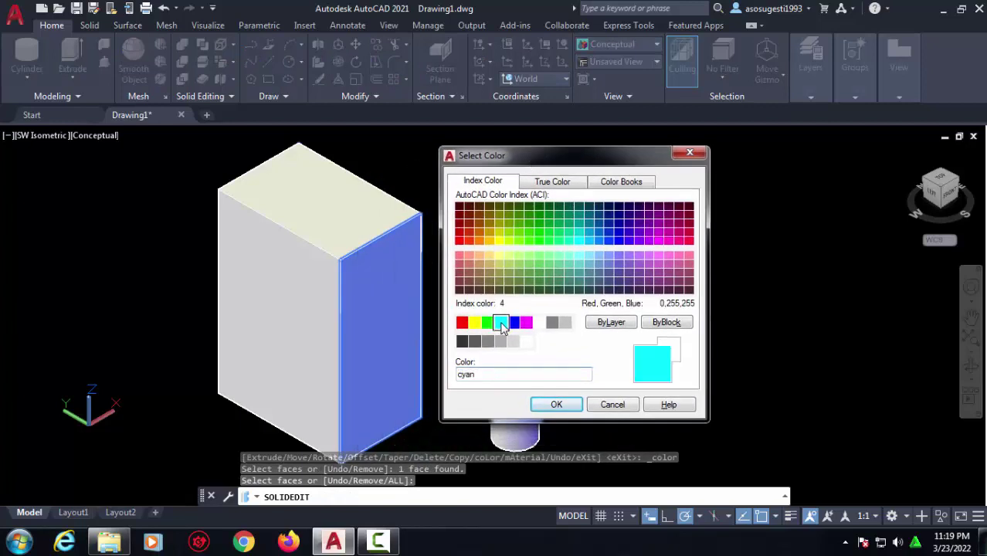
pyautogui.click(556, 406)
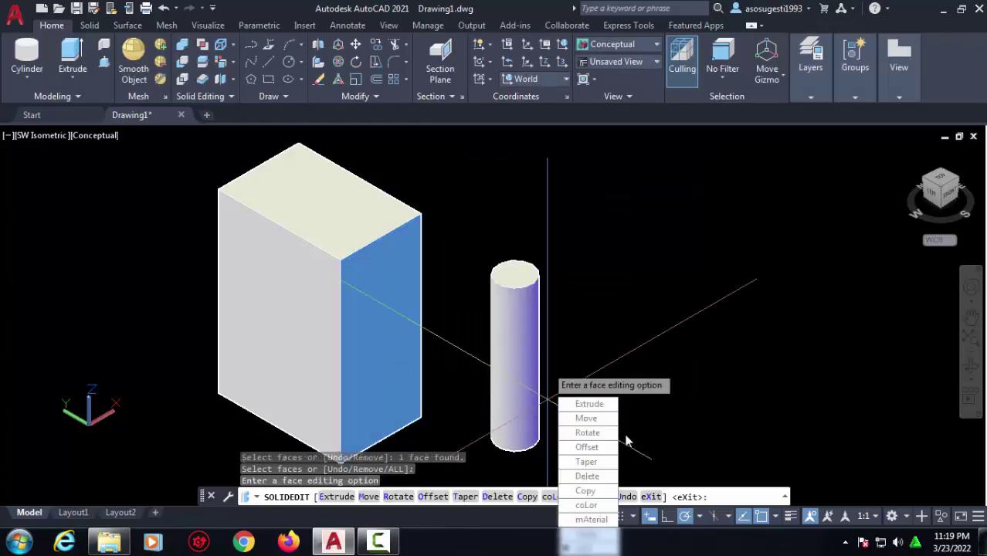
pyautogui.press('Return')
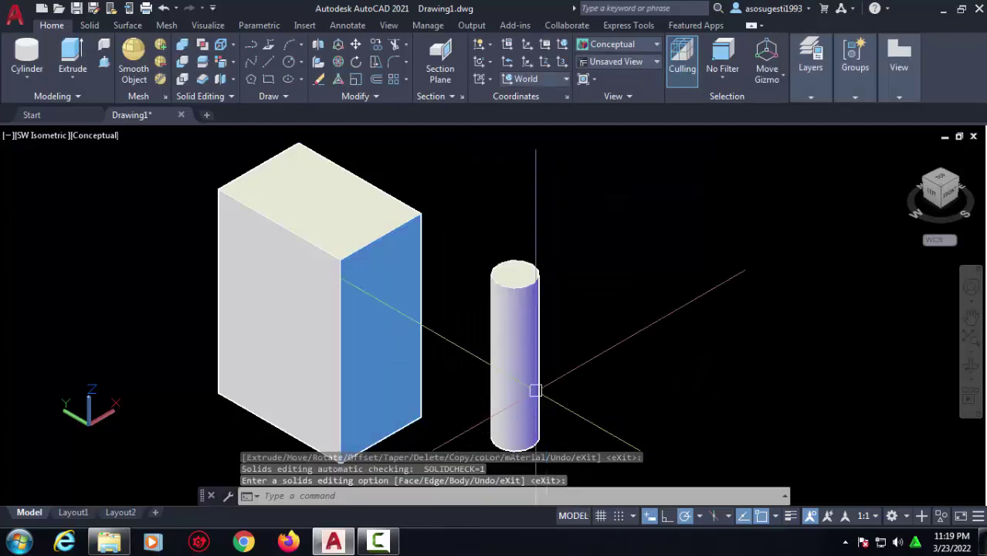
pyautogui.moveTo(346, 329); pyautogui.dragTo(348, 315, button='middle')
pyautogui.press('Return')
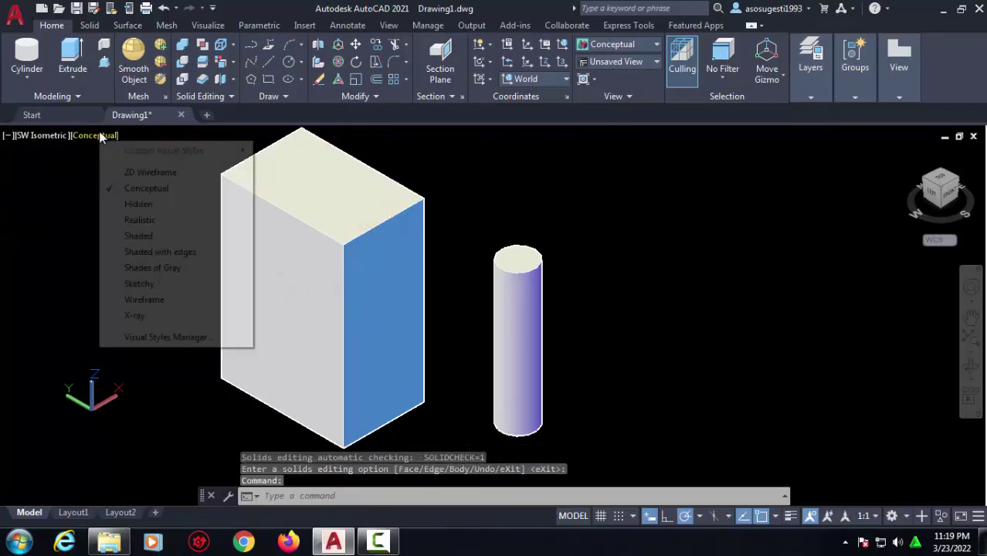
# Step: Switch to the Realistic visual style, recentre the box, and open the face-editing tools list
pyautogui.click(95, 135)
pyautogui.click(136, 222)
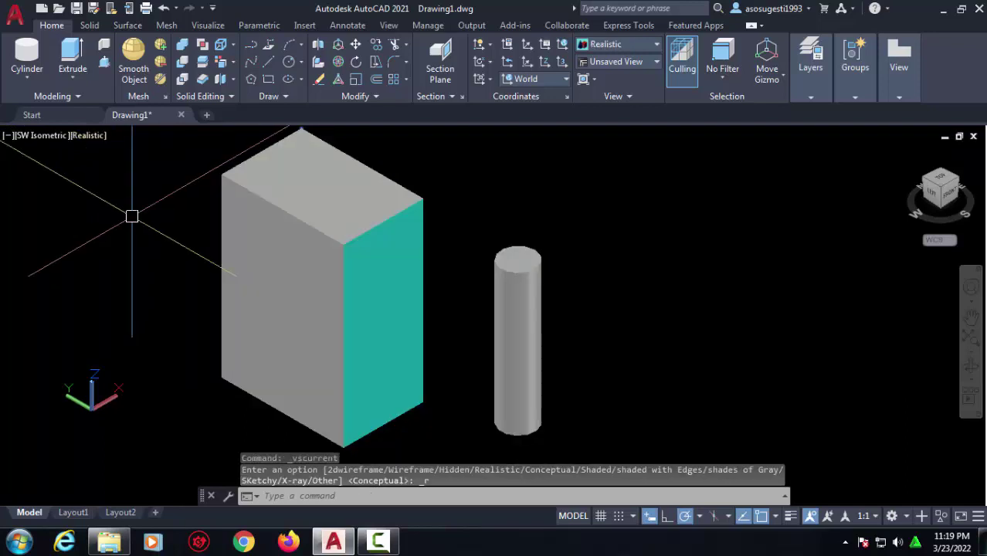
pyautogui.moveTo(421, 278); pyautogui.dragTo(561, 286, button='middle')
pyautogui.press('Escape')
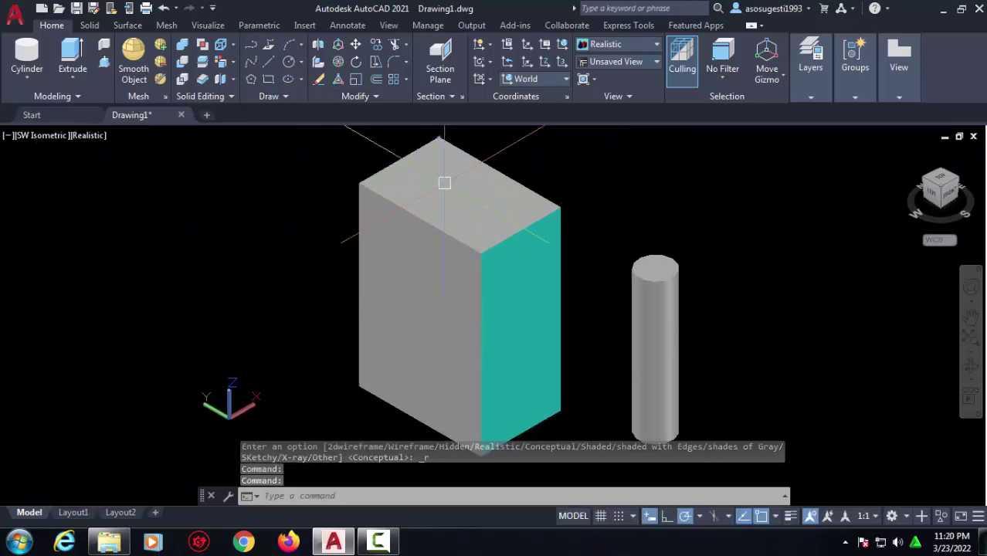
pyautogui.click(233, 61)
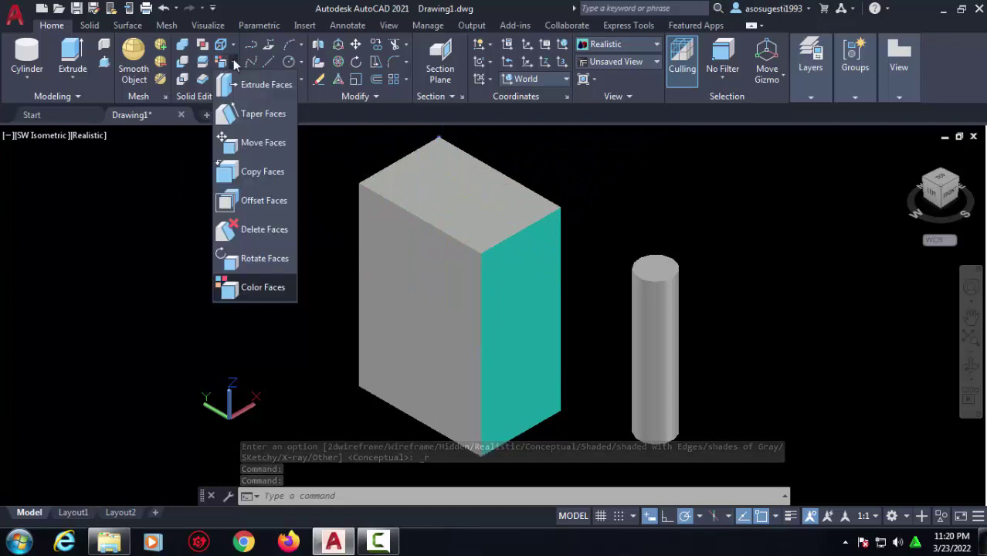
# Step: Apply magenta to the box's top face with Color Faces and exit SOLIDEDIT
pyautogui.click(263, 288)
pyautogui.click(432, 185)
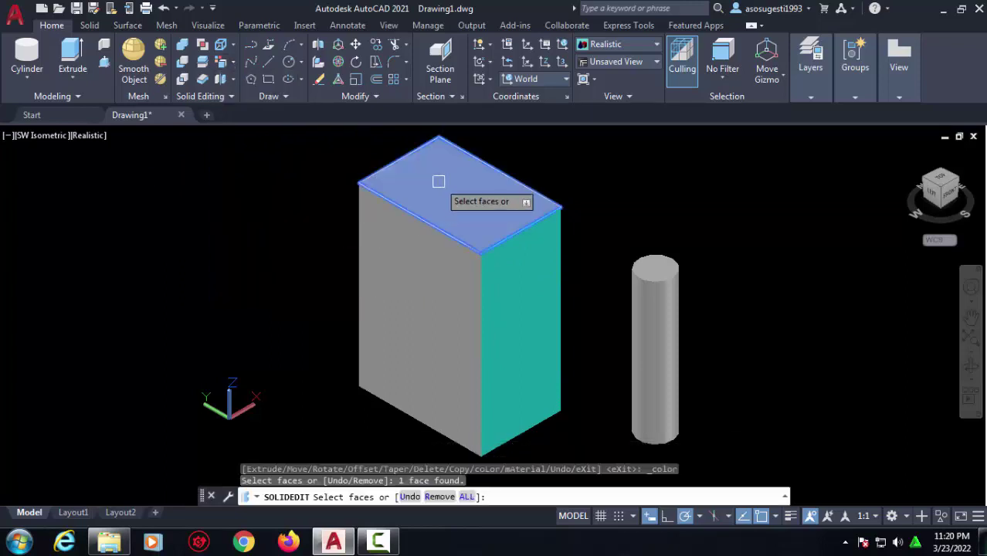
pyautogui.rightClick(438, 182)
pyautogui.click(460, 192)
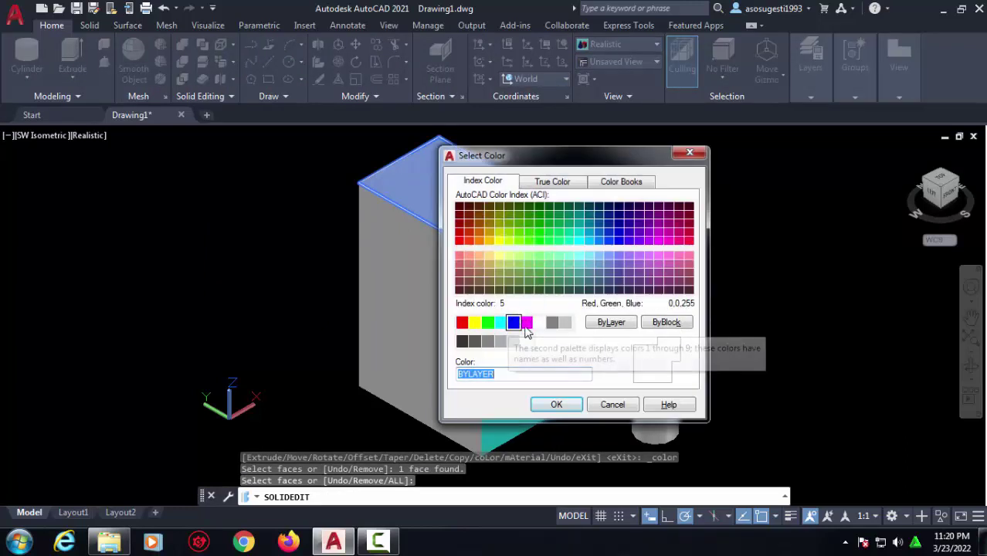
pyautogui.click(526, 322)
pyautogui.click(554, 407)
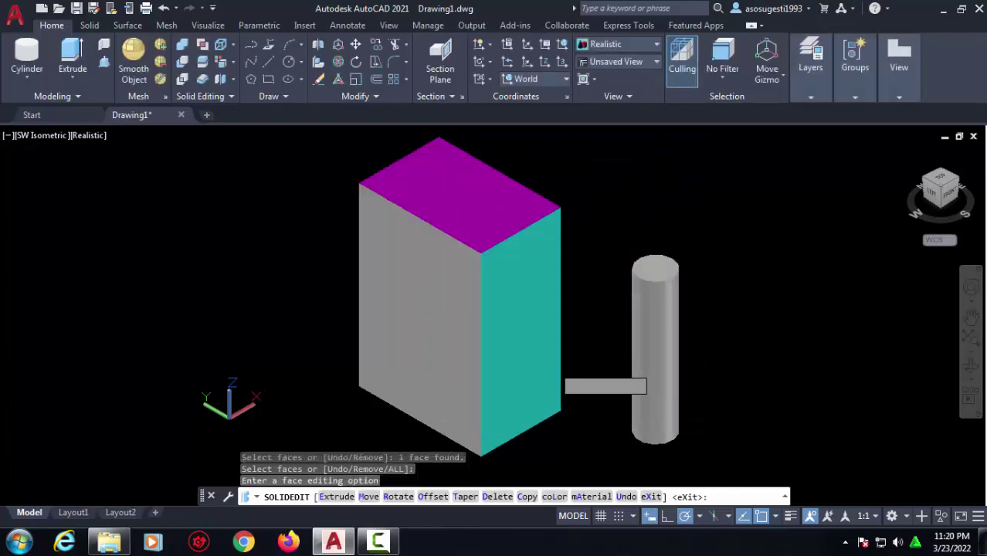
pyautogui.press('Down')
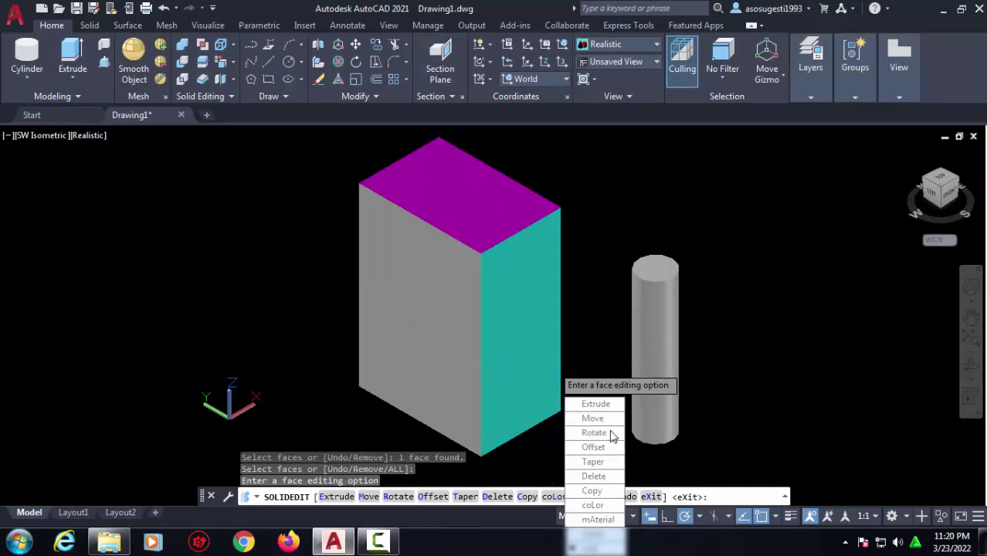
pyautogui.press('Return')
pyautogui.press('Return')
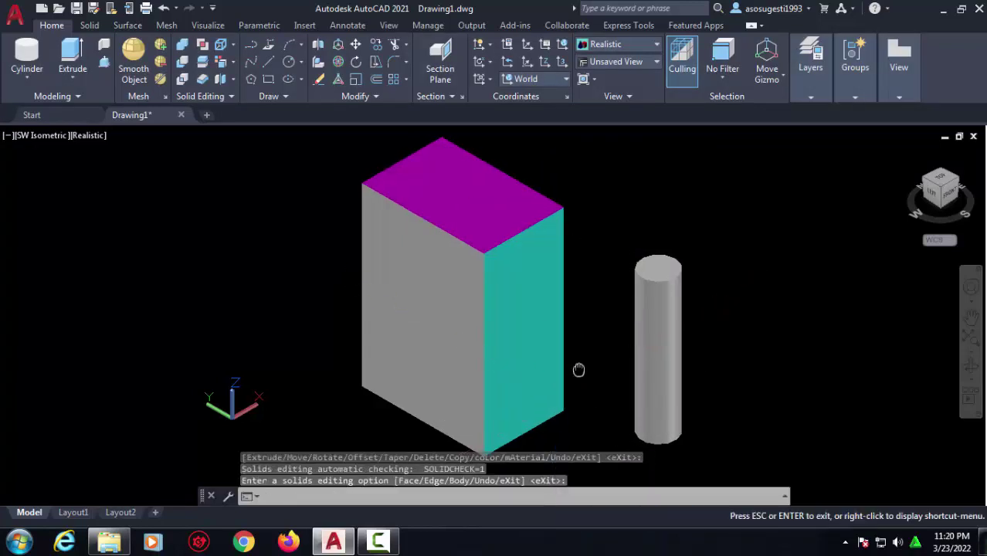
pyautogui.moveTo(577, 369); pyautogui.dragTo(616, 352, button='middle')
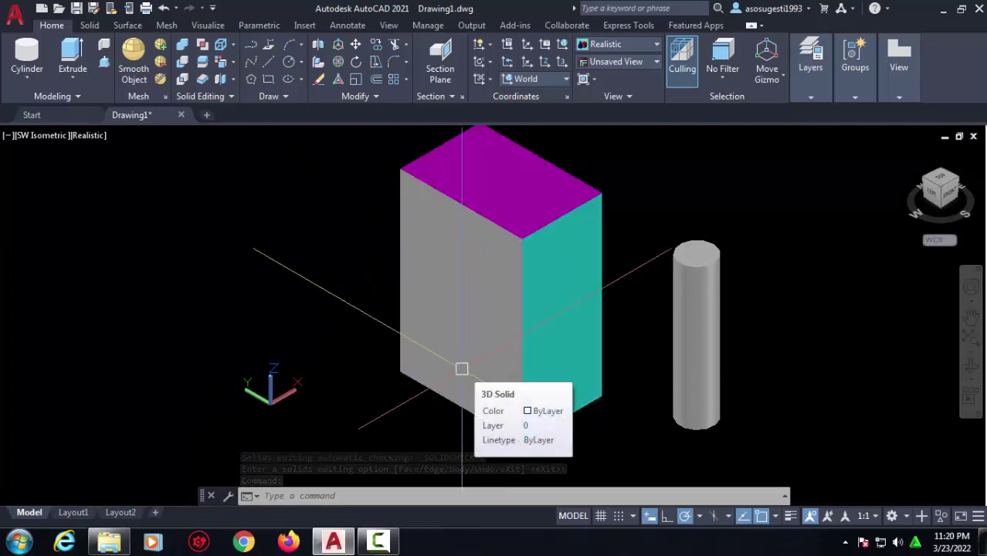
# Step: Use Color Faces to turn the grey front-left face red, then exit
pyautogui.click(235, 60)
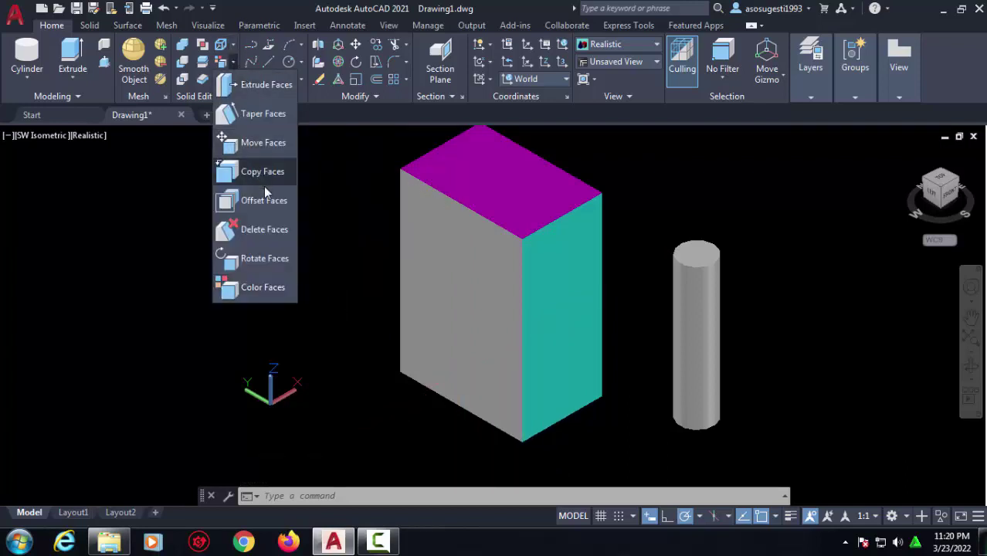
pyautogui.click(263, 287)
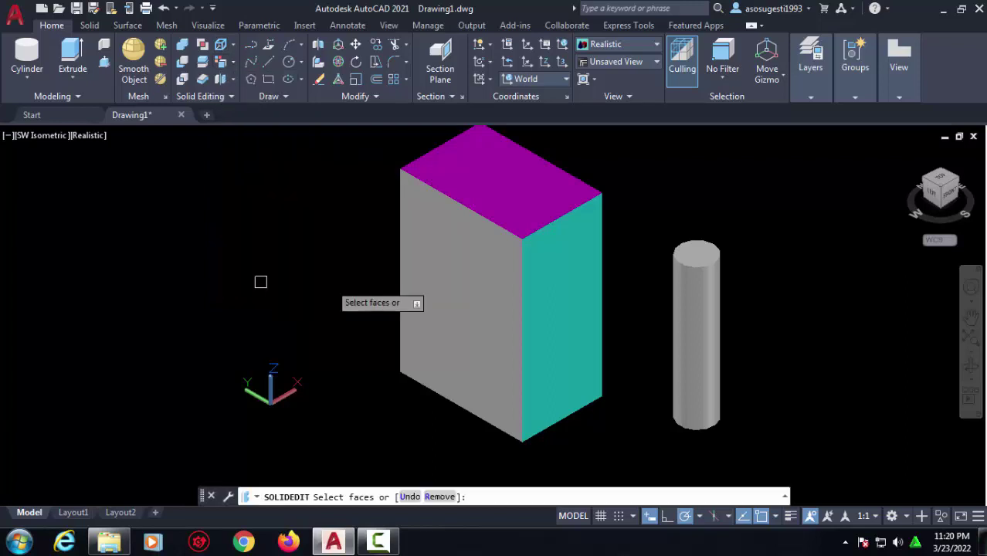
pyautogui.click(456, 279)
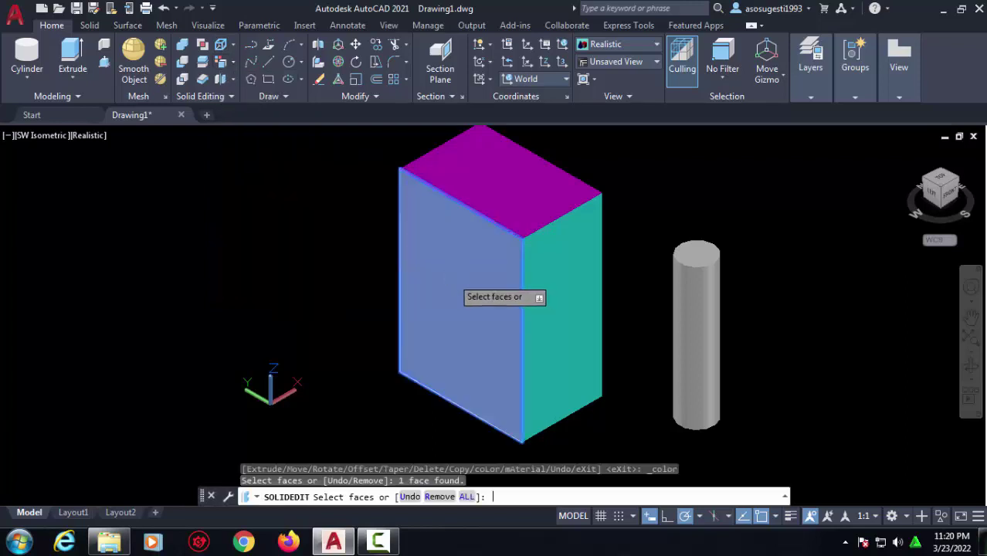
pyautogui.press('Return')
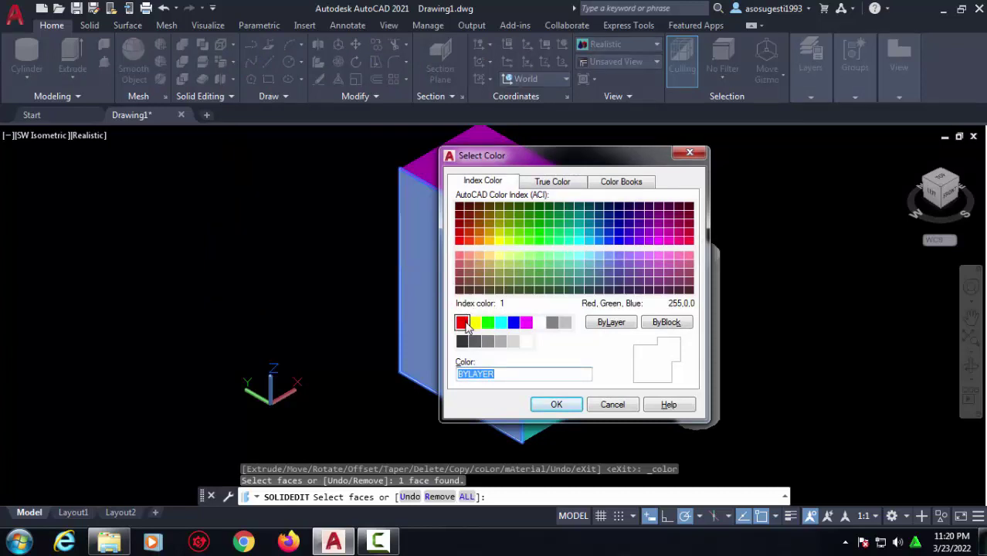
pyautogui.click(461, 322)
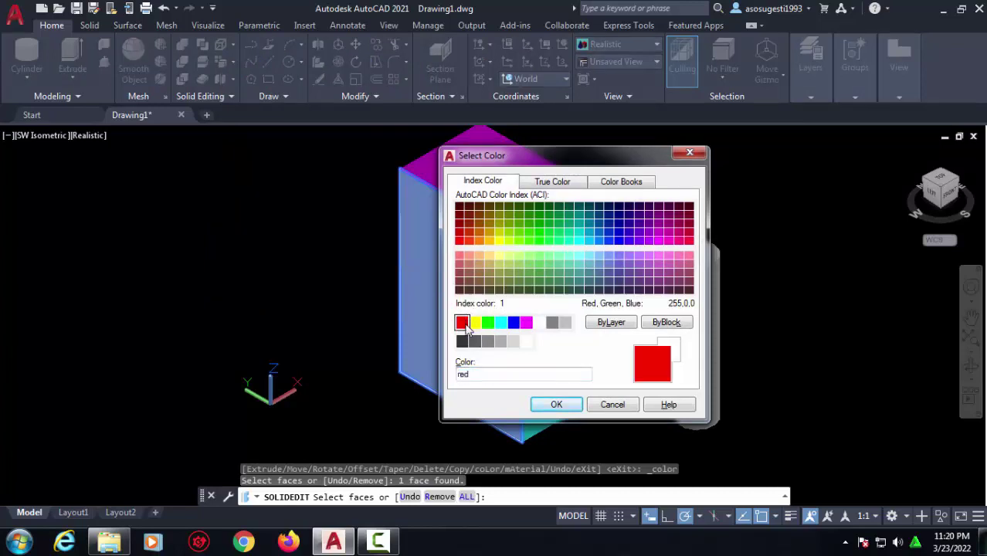
pyautogui.click(556, 406)
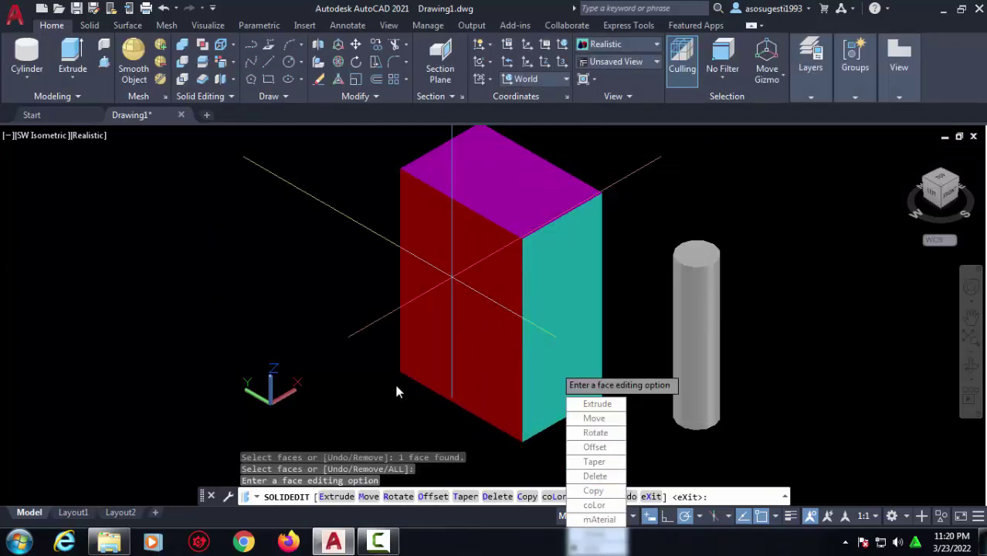
pyautogui.press('Return')
pyautogui.press('Return')
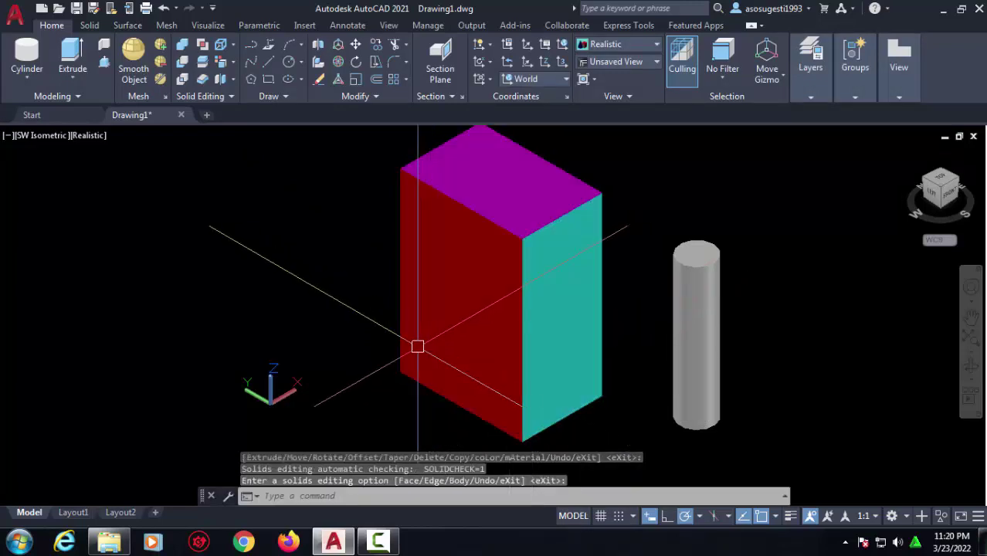
# Step: Orbit and zoom the view to expose the box's hidden grey side face
pyautogui.moveTo(421, 350)
pyautogui.keyDown('shift'); pyautogui.mouseDown(button='middle')
pyautogui.moveTo(470, 363)
pyautogui.moveTo(474, 236)
pyautogui.moveTo(483, 258)
pyautogui.mouseUp(button='middle'); pyautogui.keyUp('shift')
pyautogui.scroll(2, 483, 258)
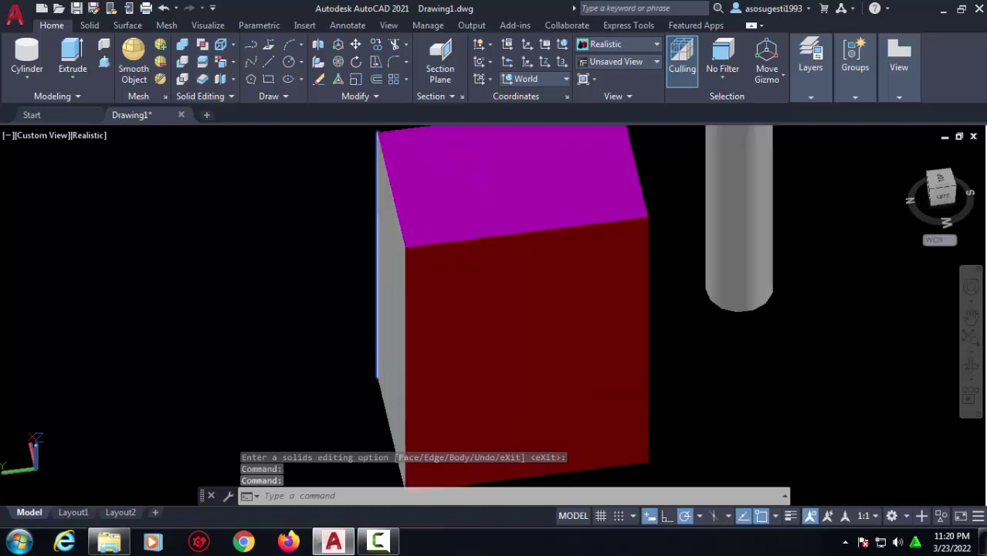
pyautogui.keyDown('shift'); pyautogui.moveTo(502, 297); pyautogui.dragTo(516, 298, button='middle'); pyautogui.keyUp('shift')
pyautogui.scroll(-3, 458, 319)
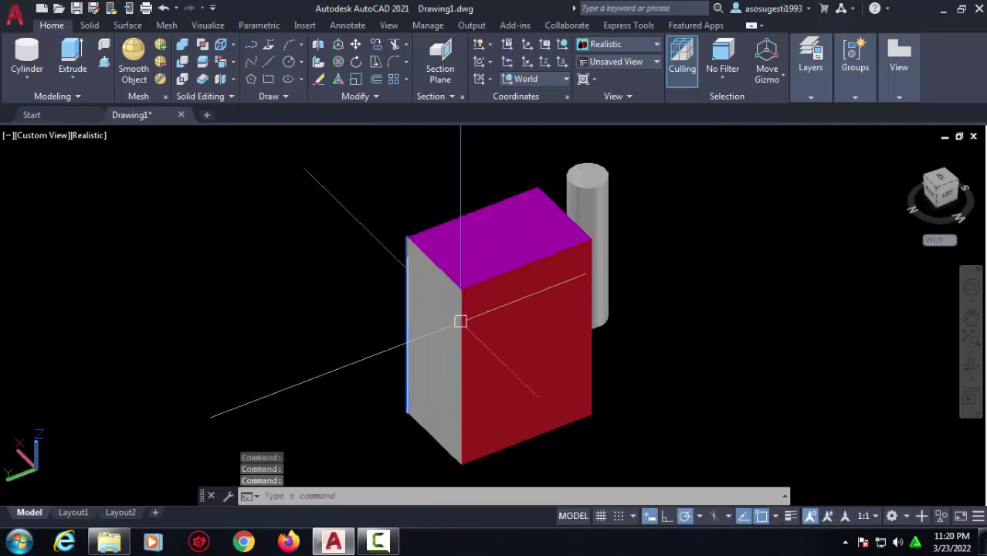
pyautogui.scroll(3, 445, 326)
pyautogui.moveTo(434, 332)
pyautogui.mouseDown(button='middle')
pyautogui.moveTo(375, 324)
pyautogui.moveTo(379, 357)
pyautogui.mouseUp(button='middle')
pyautogui.scroll(-2, 390, 327)
pyautogui.scroll(-1, 390, 326)
pyautogui.scroll(2, 375, 324)
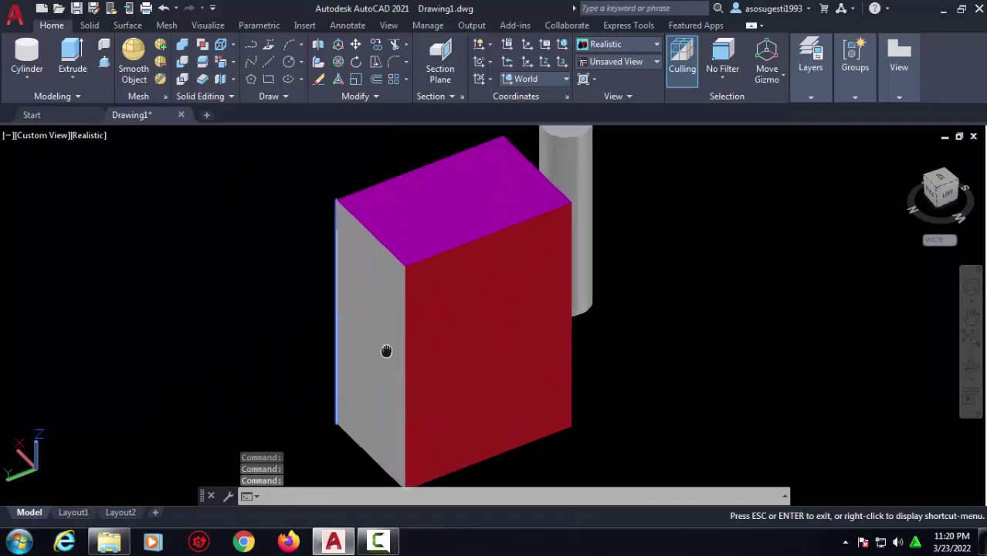
# Step: Colour that grey side face green, then orbit back to show the red and cyan faces
pyautogui.click(234, 61)
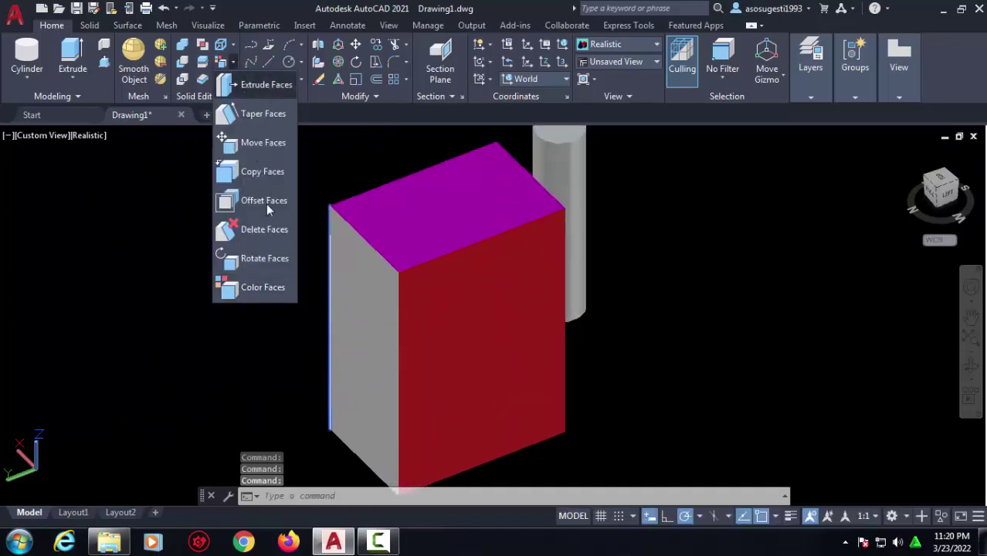
pyautogui.click(258, 286)
pyautogui.click(358, 318)
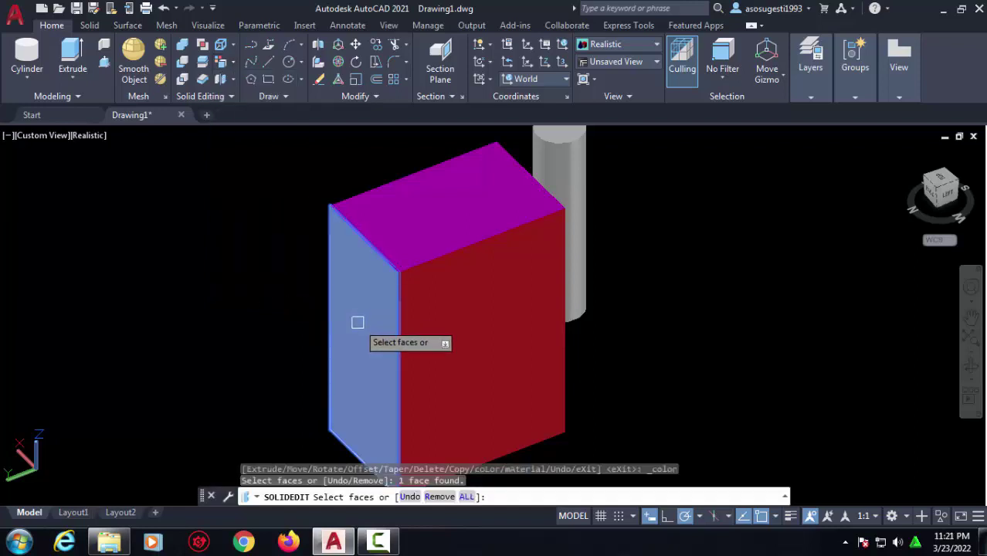
pyautogui.press('Return')
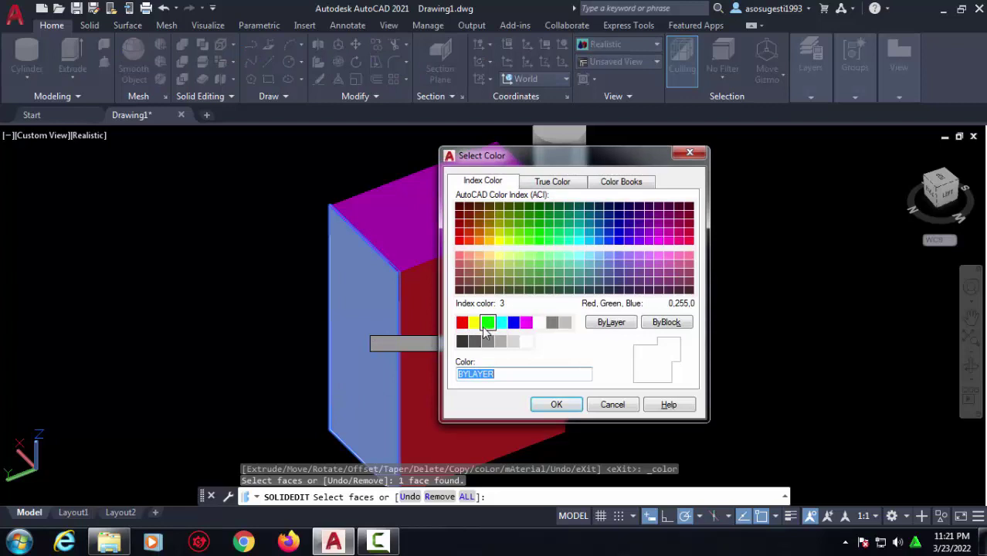
pyautogui.click(485, 326)
pyautogui.click(555, 405)
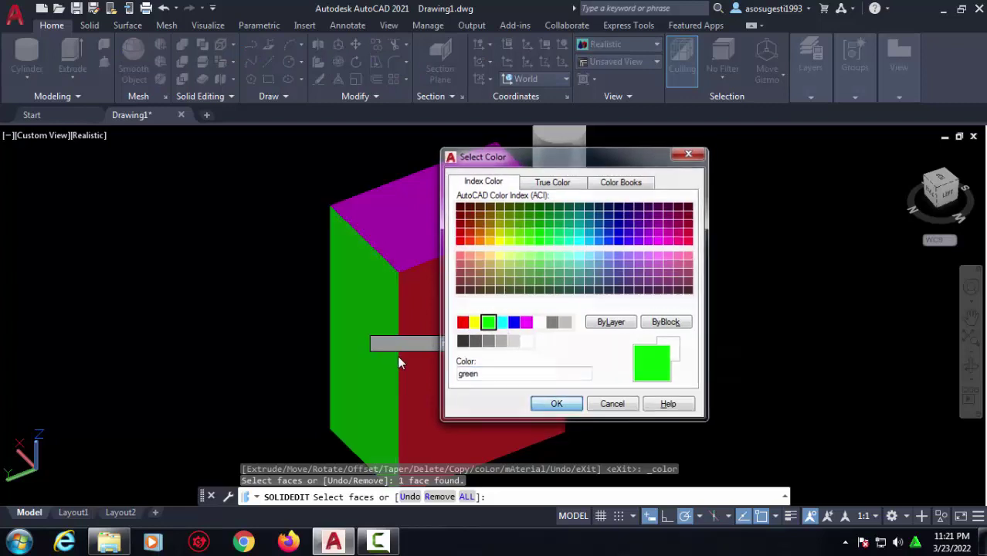
pyautogui.press('Return')
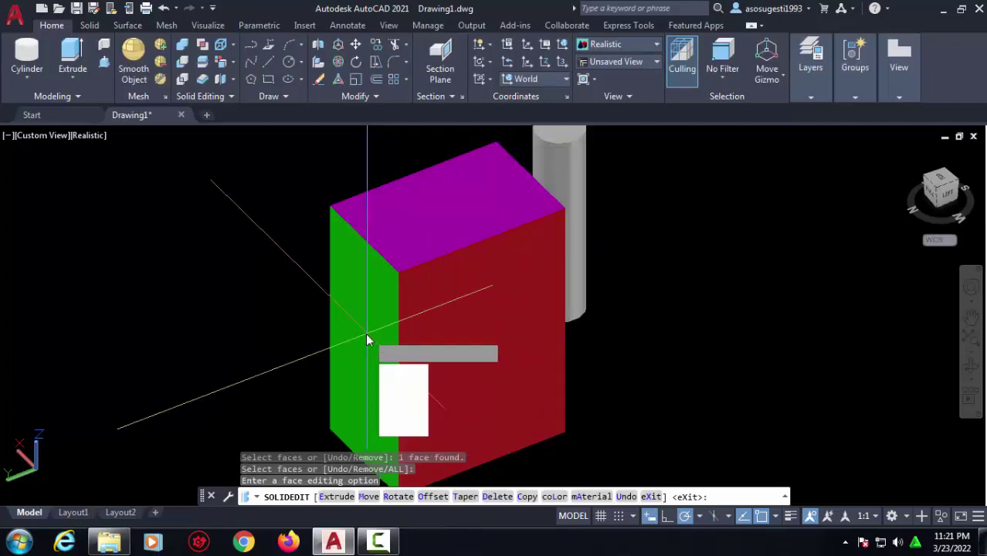
pyautogui.scroll(-2, 583, 316)
pyautogui.keyDown('shift'); pyautogui.moveTo(583, 316); pyautogui.dragTo(436, 330, button='middle'); pyautogui.keyUp('shift')
pyautogui.press('Return')
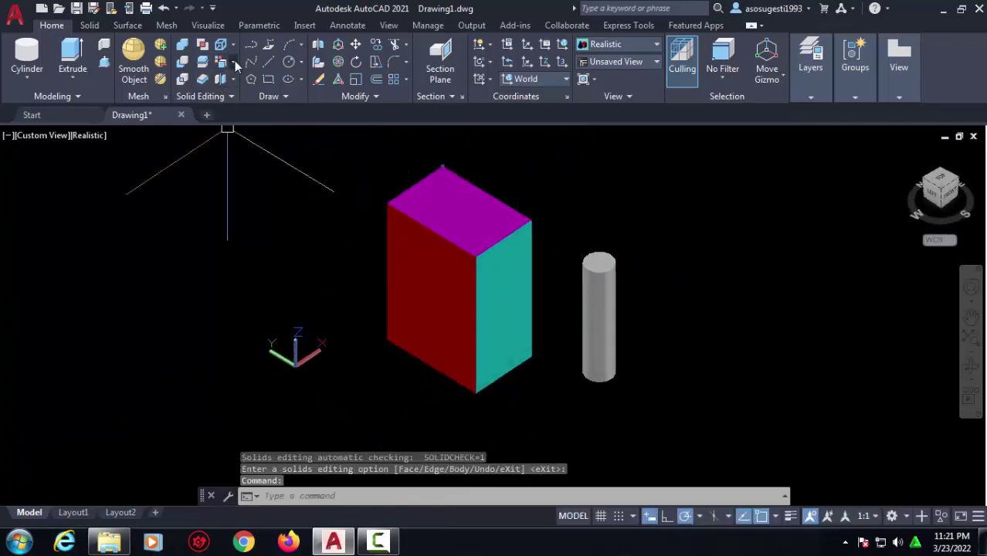
# Step: Open the Solid Editing faces dropdown on the Home tab
pyautogui.click(235, 61)
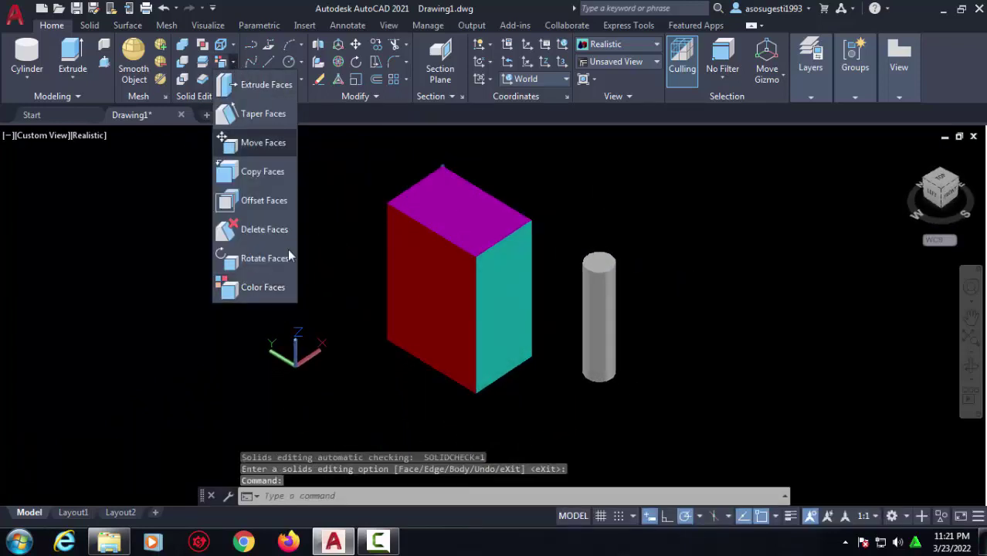